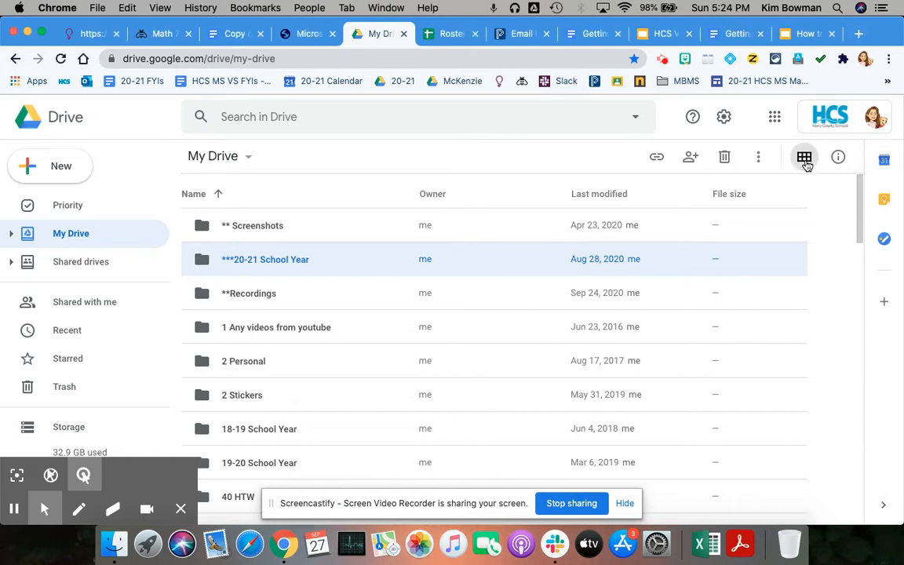
# Switch My Drive from list layout to grid view so folders appear as tiles.
pyautogui.click(805, 163)
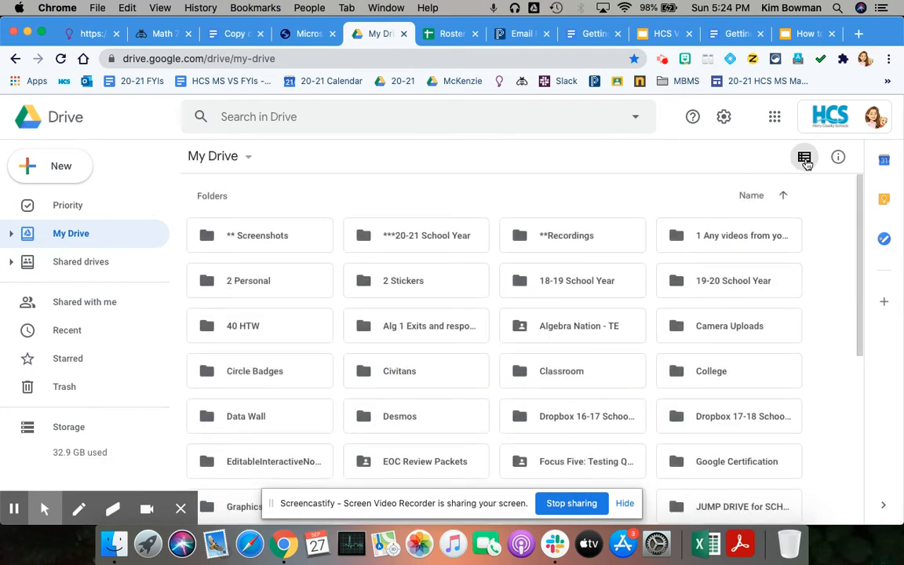
# Return My Drive to list view showing Owner, Last modified and File size columns.
pyautogui.click(805, 160)
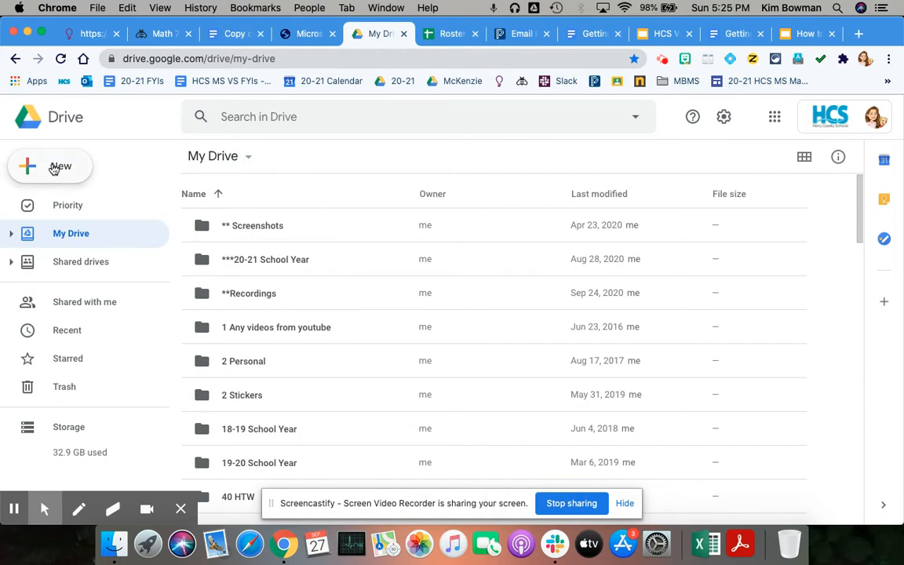
# Create a new folder named '***HCS Virtual' at the top level of My Drive.
pyautogui.click(235, 156)
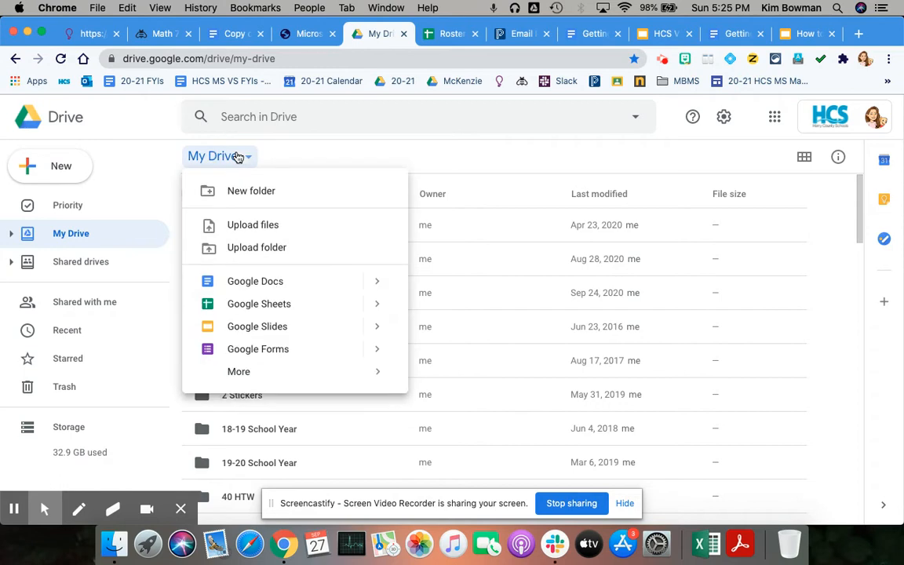
pyautogui.click(245, 196)
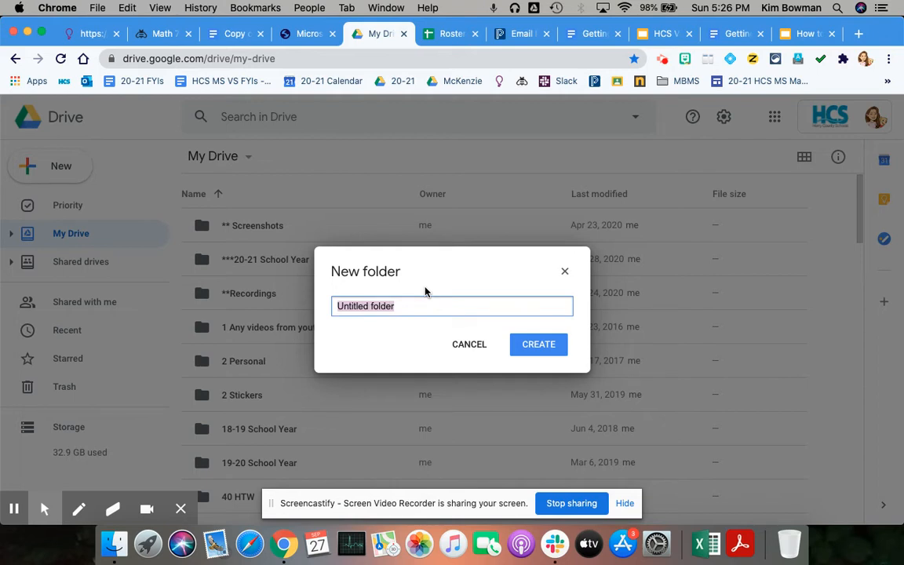
pyautogui.write('***')
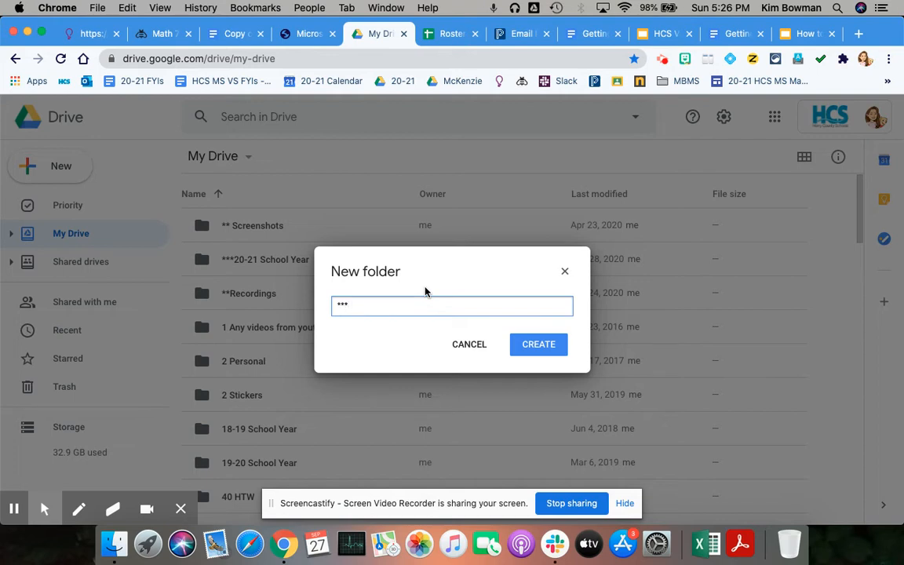
pyautogui.write('HCS Virtual')
pyautogui.click(348, 306)
pyautogui.click(526, 348)
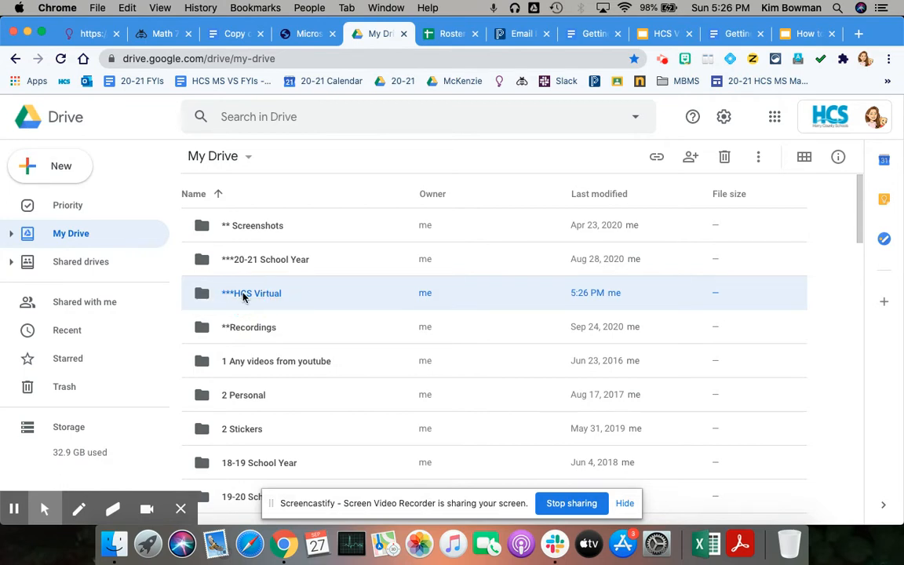
# Share the ***HCS Virtual folder with a school-district colleague picked from the address suggestions.
pyautogui.rightClick(255, 295)
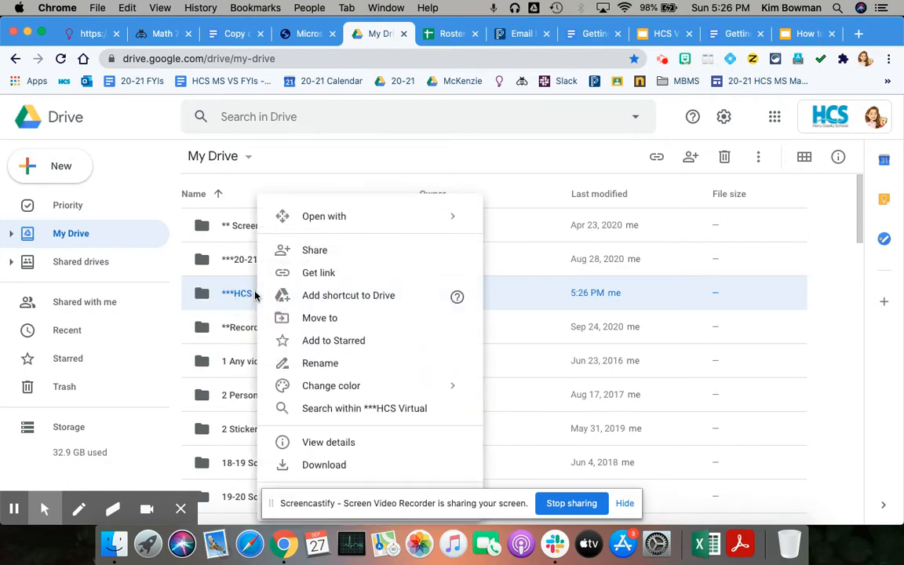
pyautogui.click(324, 255)
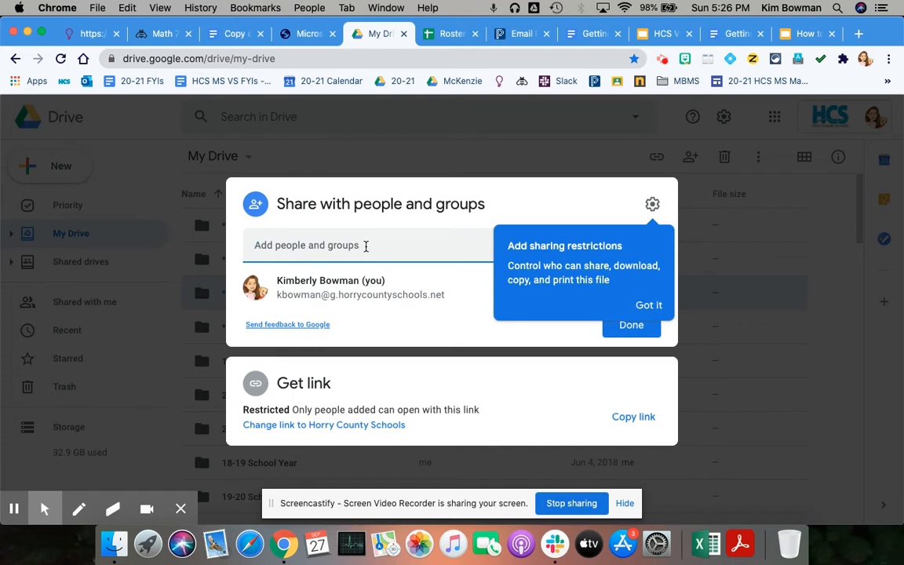
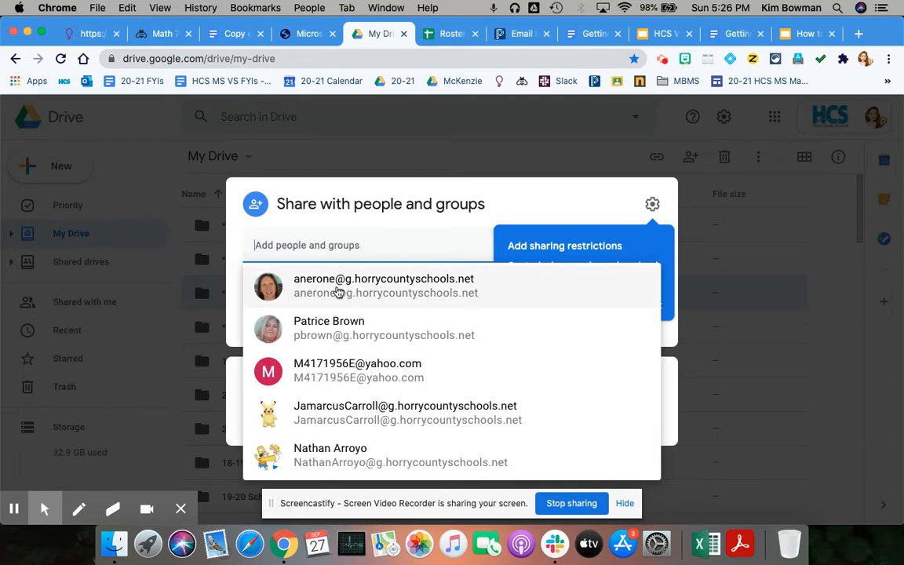
pyautogui.moveTo(370, 291)
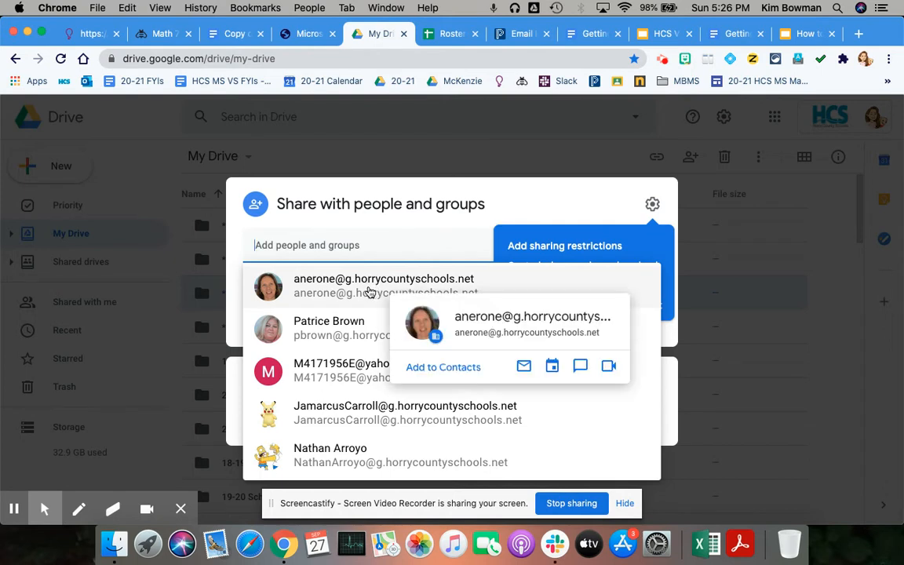
pyautogui.click(370, 291)
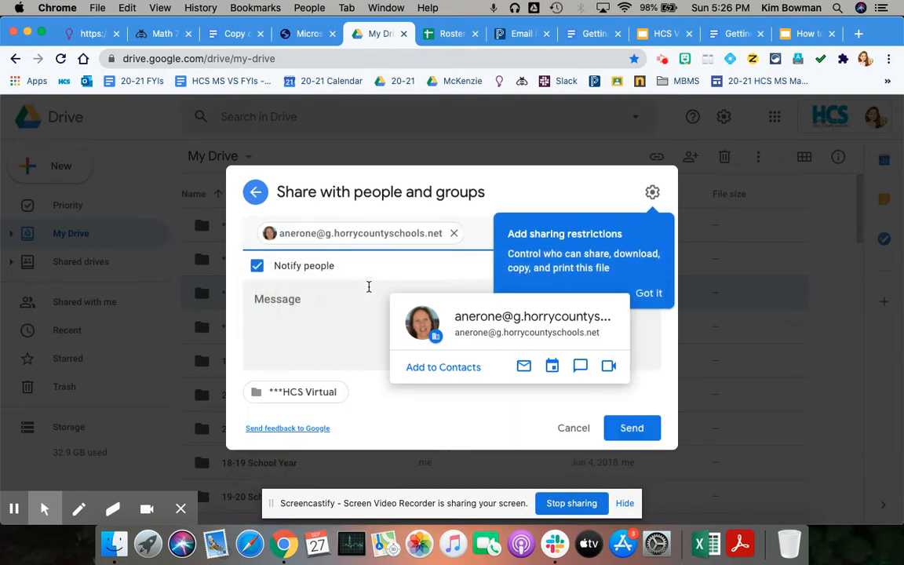
pyautogui.click(316, 300)
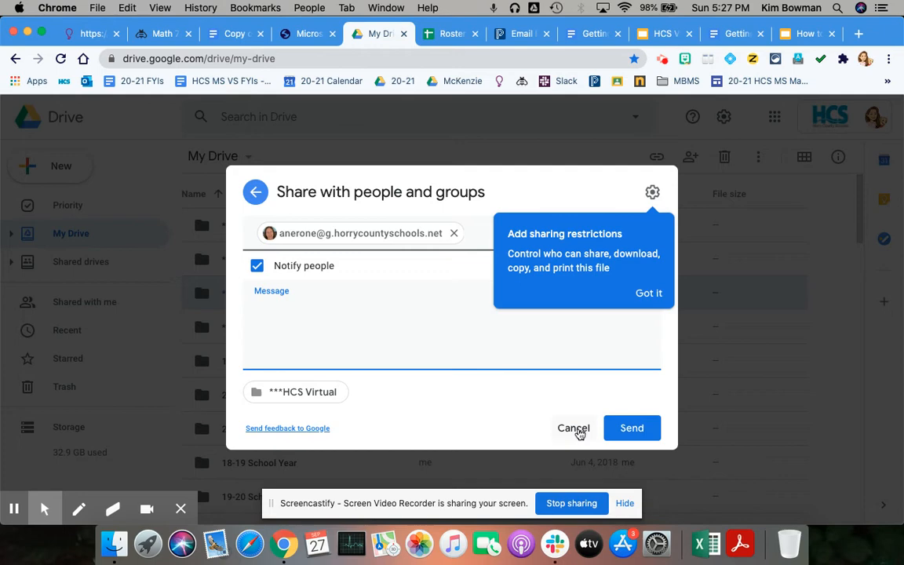
pyautogui.click(631, 430)
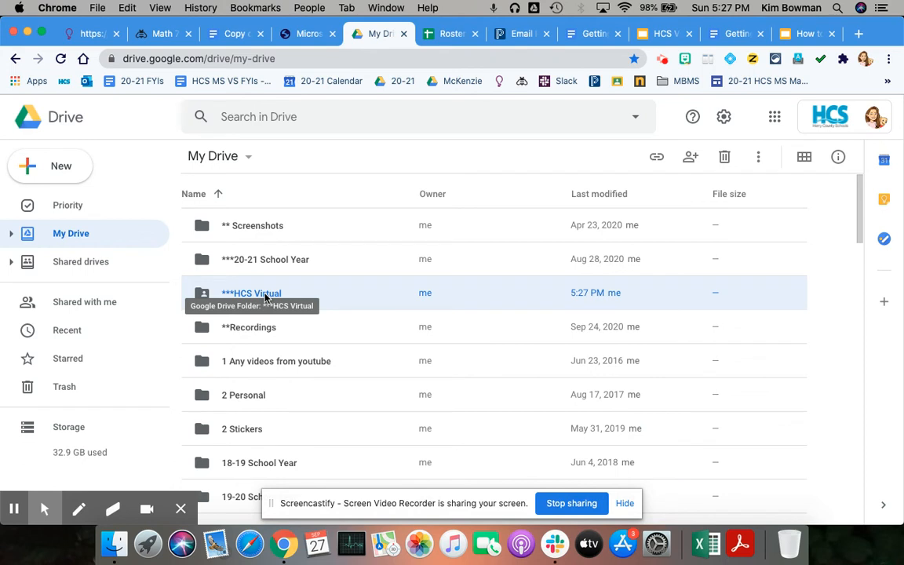
pyautogui.rightClick(202, 295)
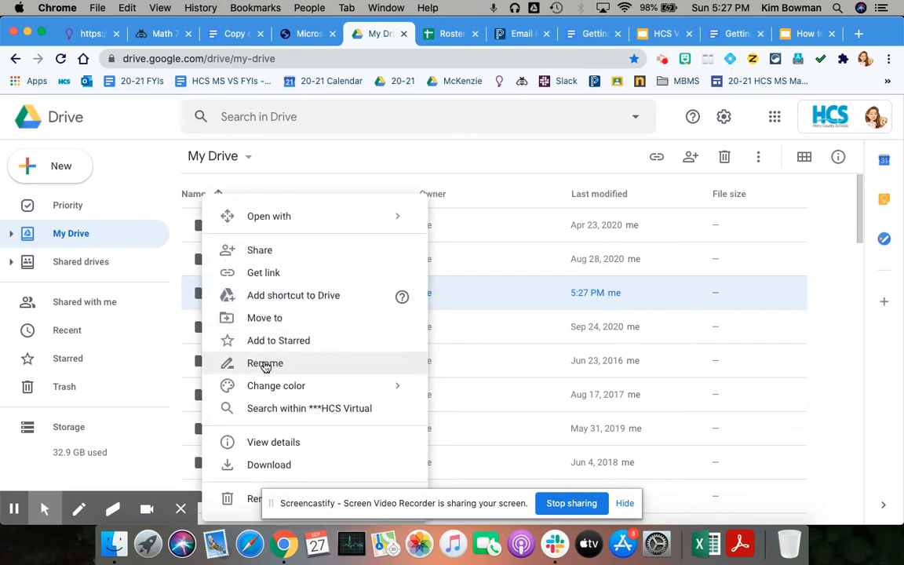
# Review the folder's sharing settings, leaving the colleague with Editor access.
pyautogui.click(284, 254)
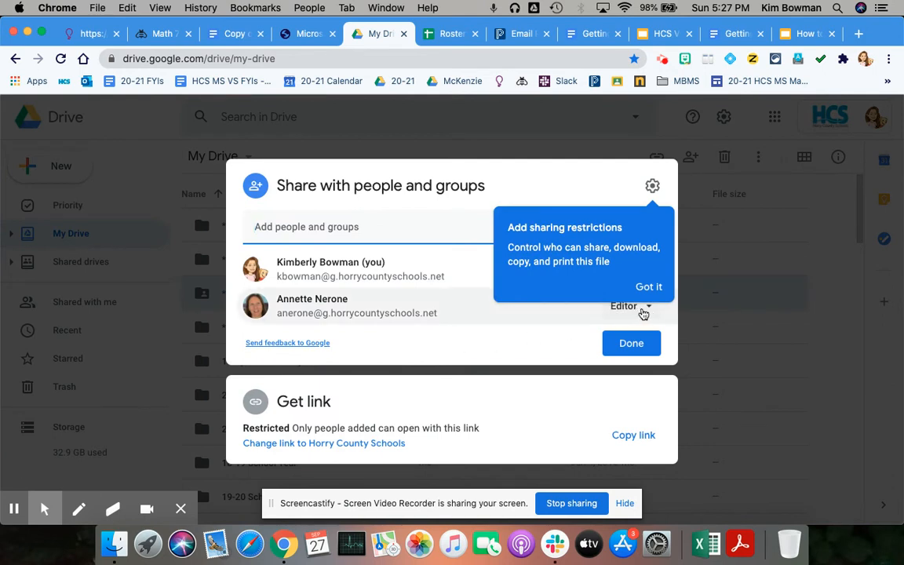
pyautogui.click(638, 312)
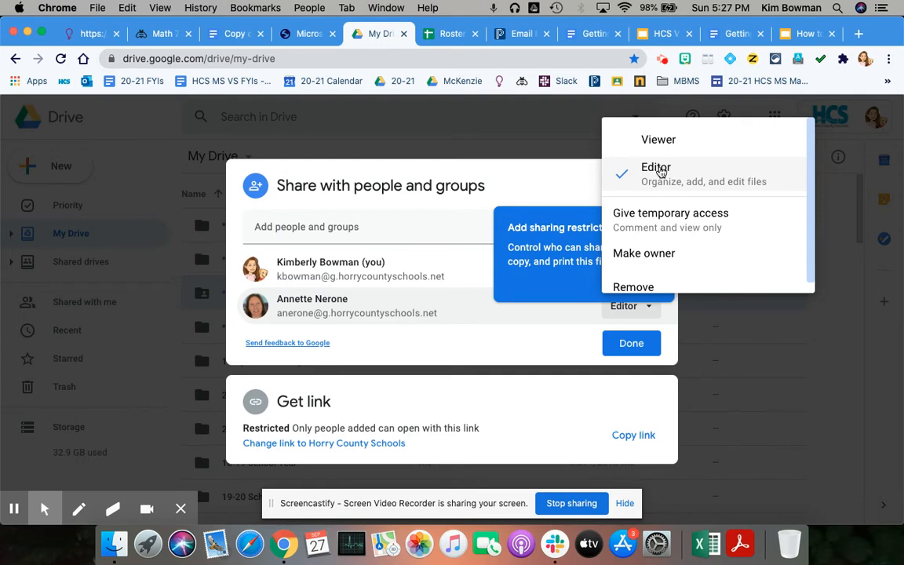
pyautogui.click(532, 336)
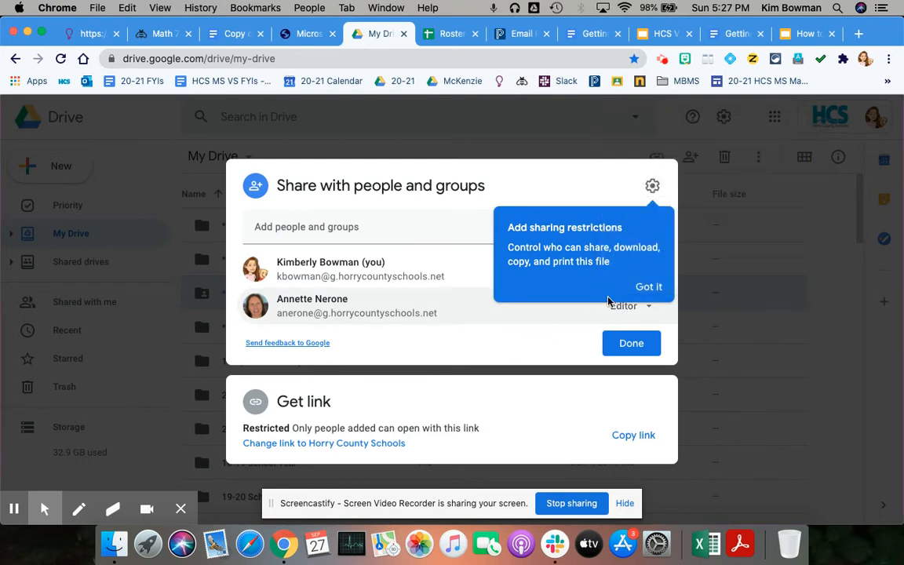
pyautogui.click(654, 286)
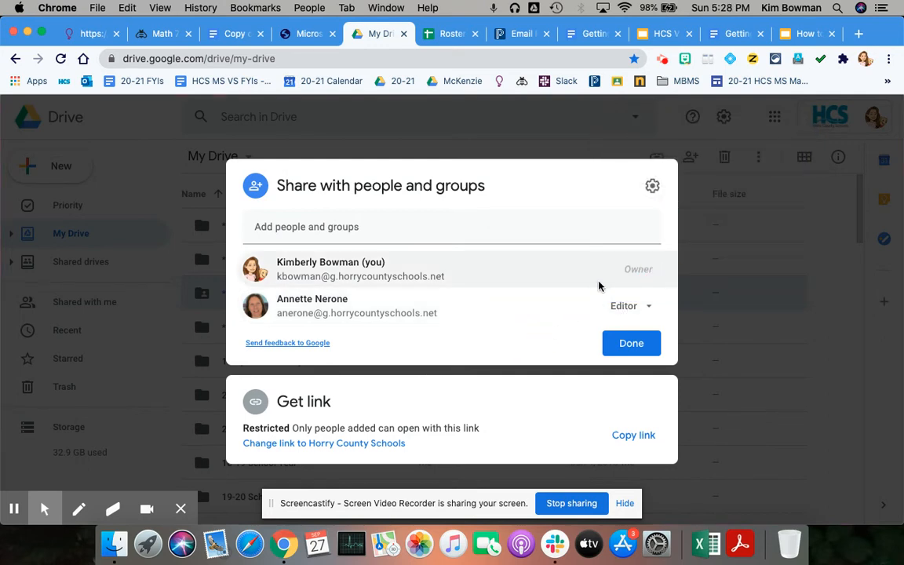
pyautogui.click(640, 308)
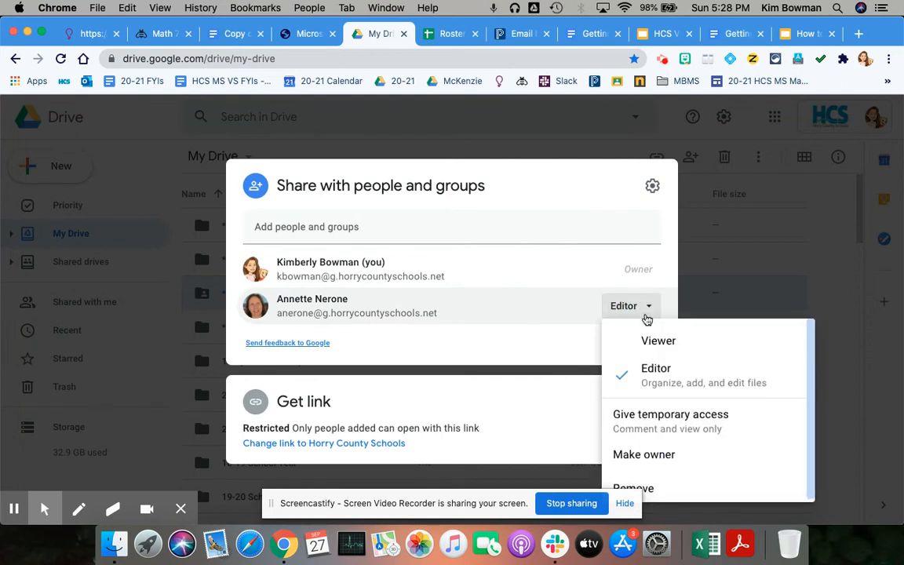
pyautogui.click(541, 274)
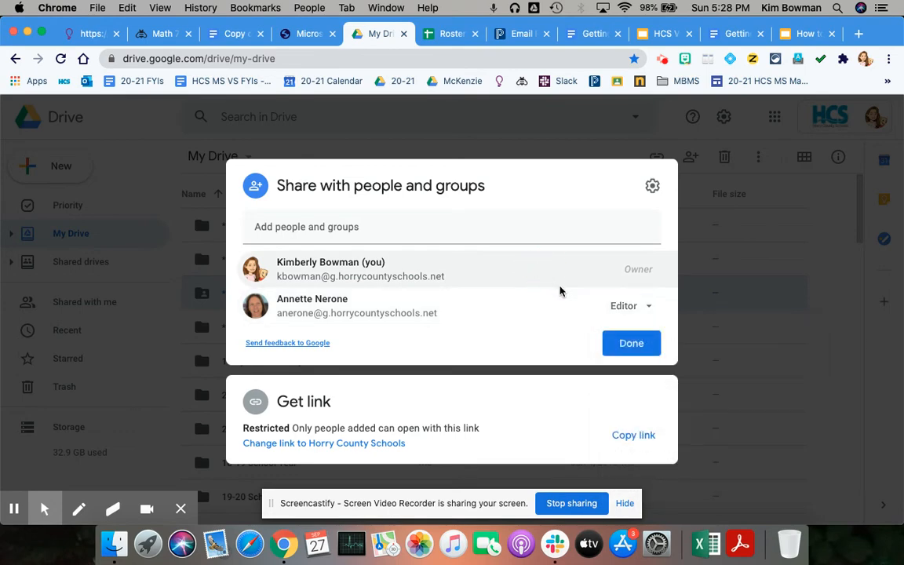
pyautogui.click(633, 346)
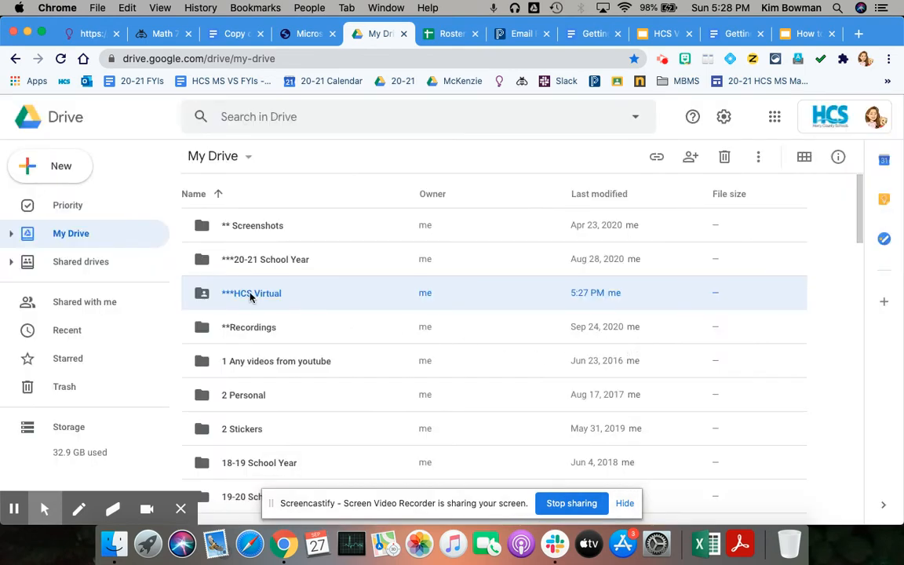
# Recheck who has access to ***HCS Virtual, then open the empty folder.
pyautogui.rightClick(208, 299)
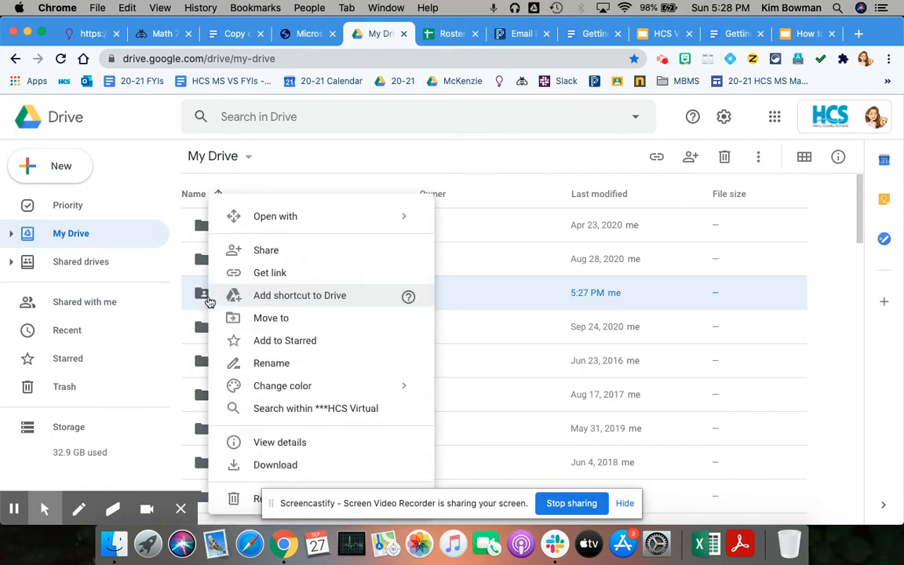
pyautogui.click(270, 250)
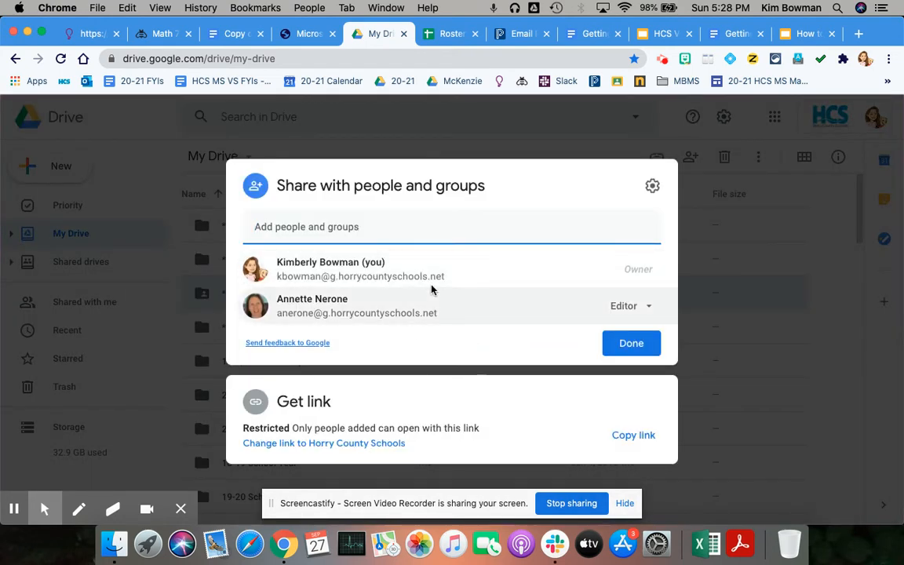
pyautogui.moveTo(488, 304)
pyautogui.click(631, 345)
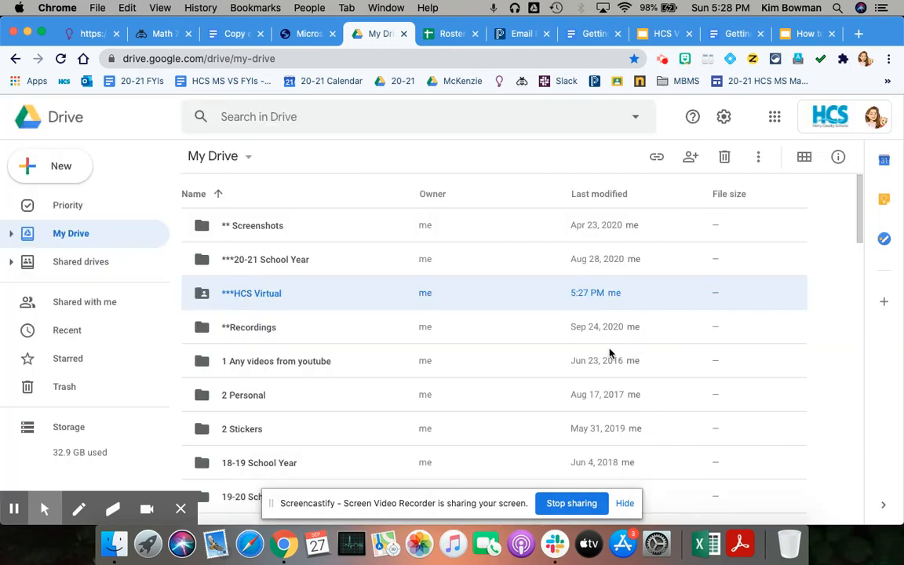
pyautogui.click(270, 299)
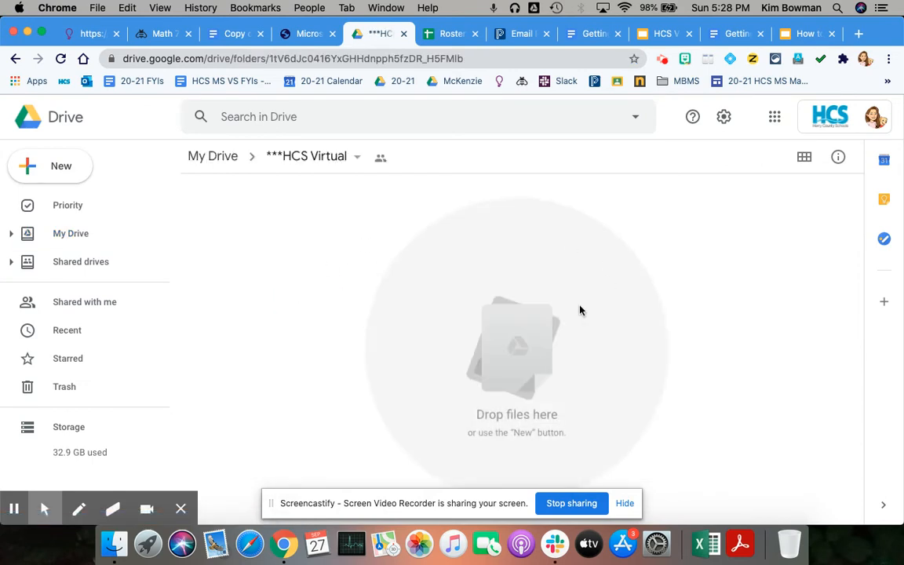
# Create a subfolder named 'Math' inside ***HCS Virtual.
pyautogui.click(357, 157)
pyautogui.click(339, 215)
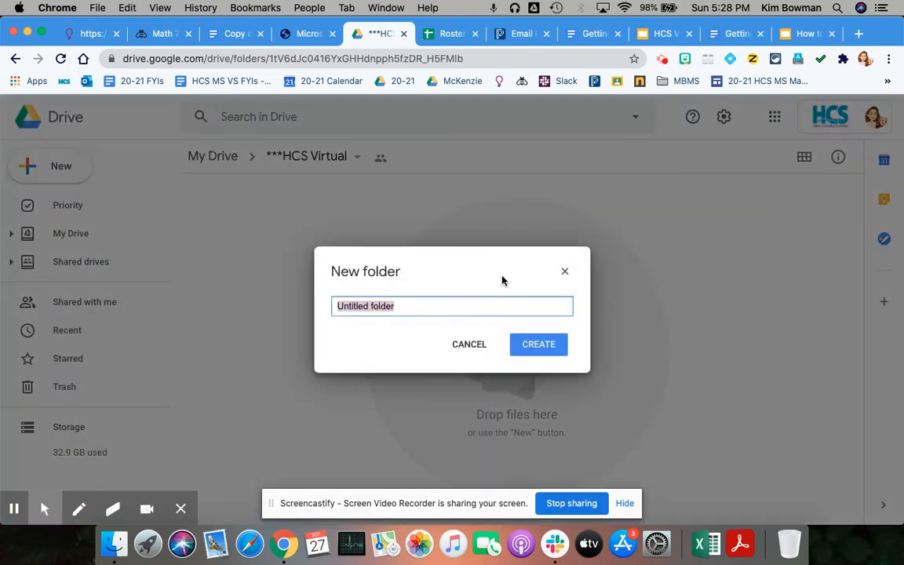
pyautogui.write('Math')
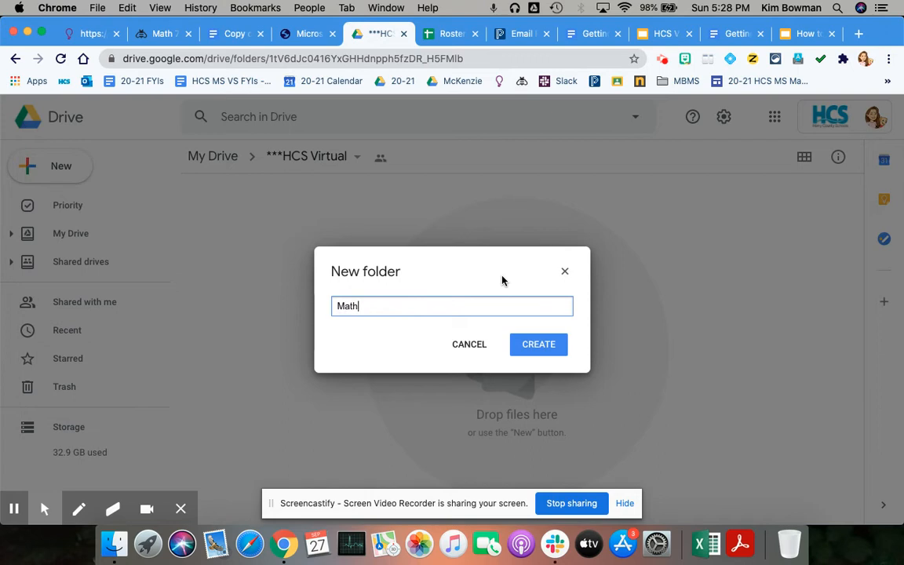
pyautogui.press('Return')
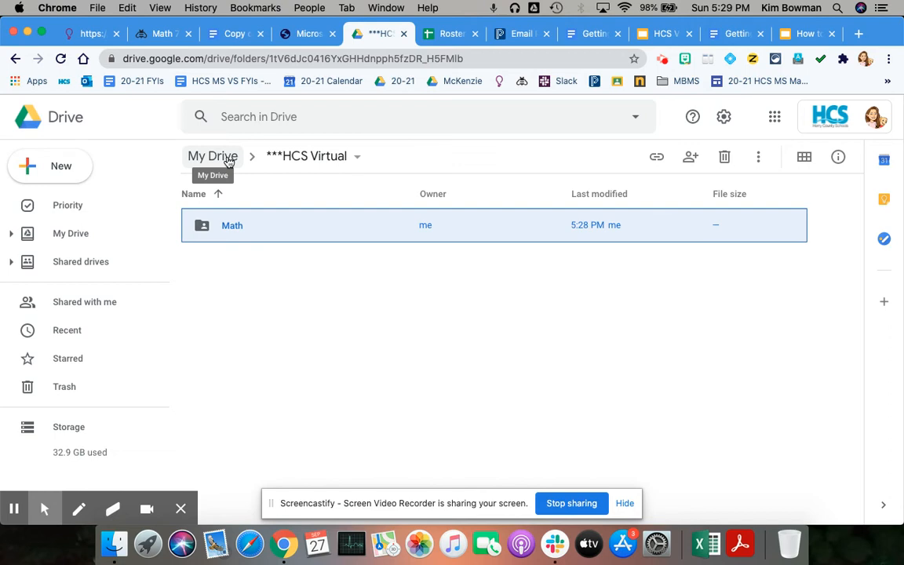
# Go through ***20-21 School Year > 1 Virtual School > **Math 7 > MODULE 1 and open the Copy of 01_05 document.
pyautogui.click(228, 158)
pyautogui.doubleClick(287, 265)
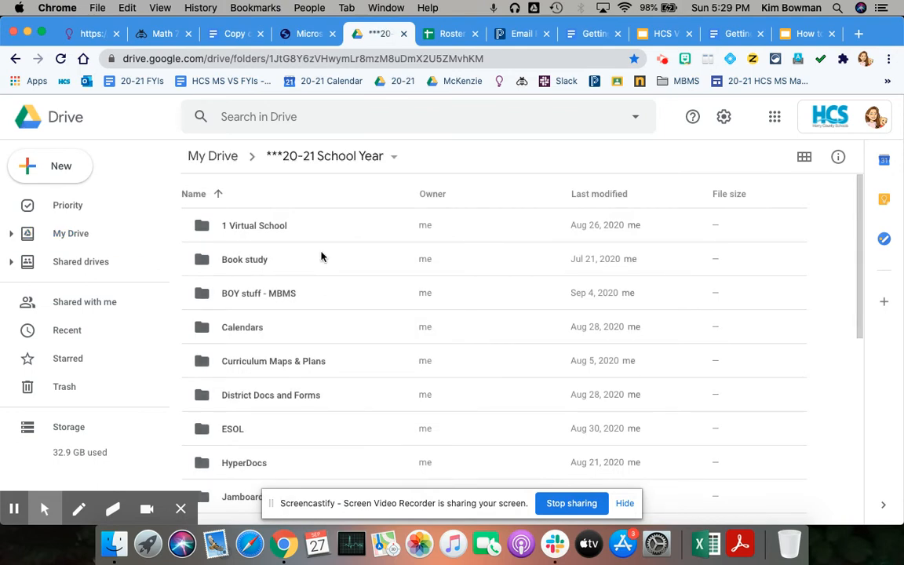
pyautogui.doubleClick(262, 225)
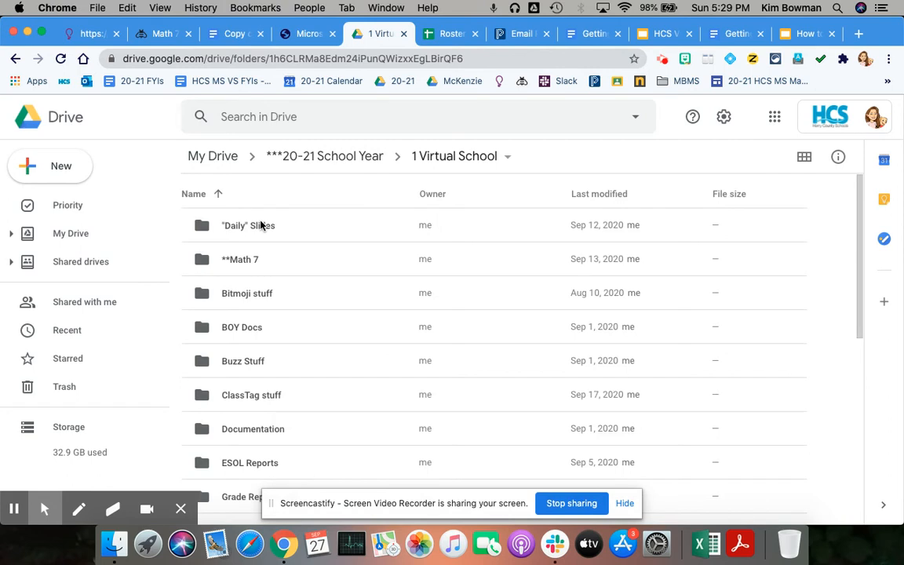
pyautogui.doubleClick(238, 259)
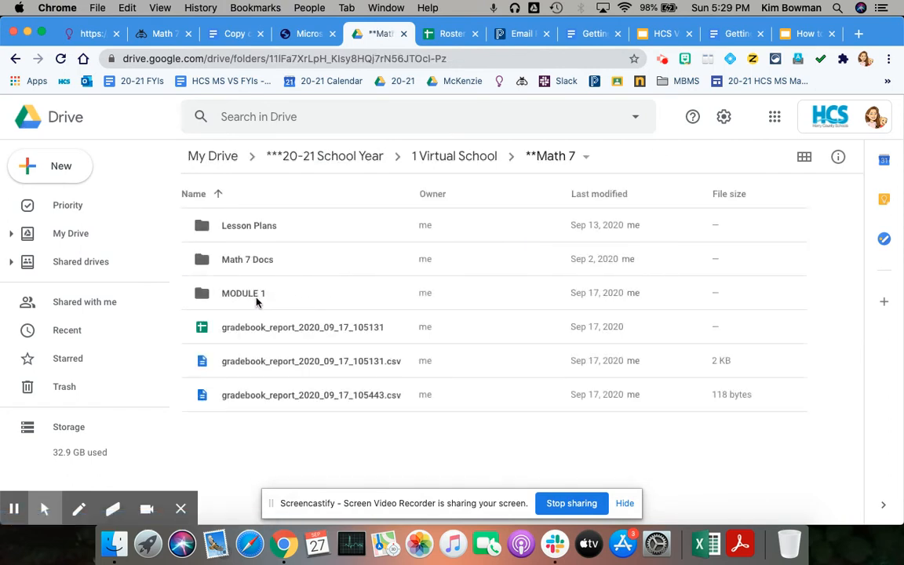
pyautogui.click(257, 295)
pyautogui.click(256, 295)
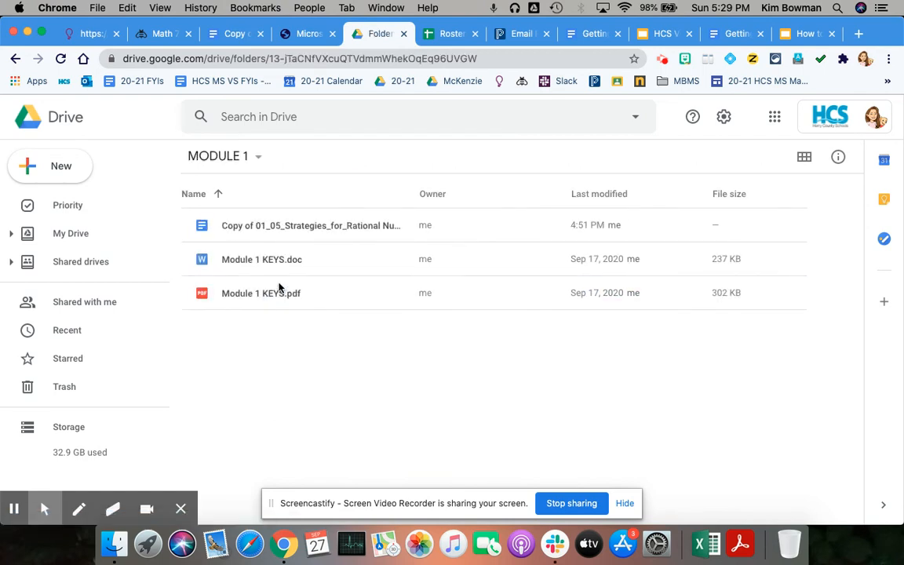
pyautogui.doubleClick(264, 229)
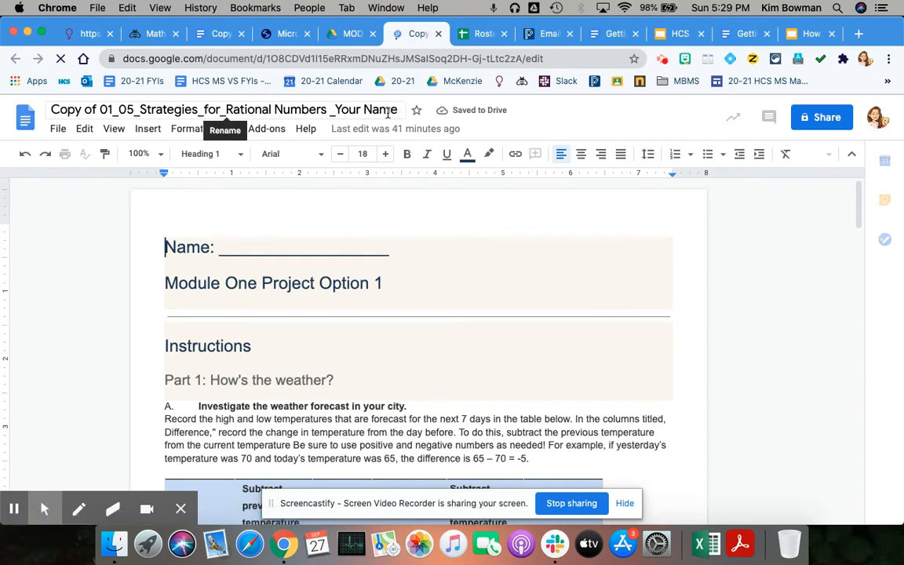
# Move 'Your Name' from the end of the document title to its beginning.
pyautogui.click(365, 110)
pyautogui.moveTo(365, 109); pyautogui.dragTo(337, 105)
pyautogui.press('cmd+c')
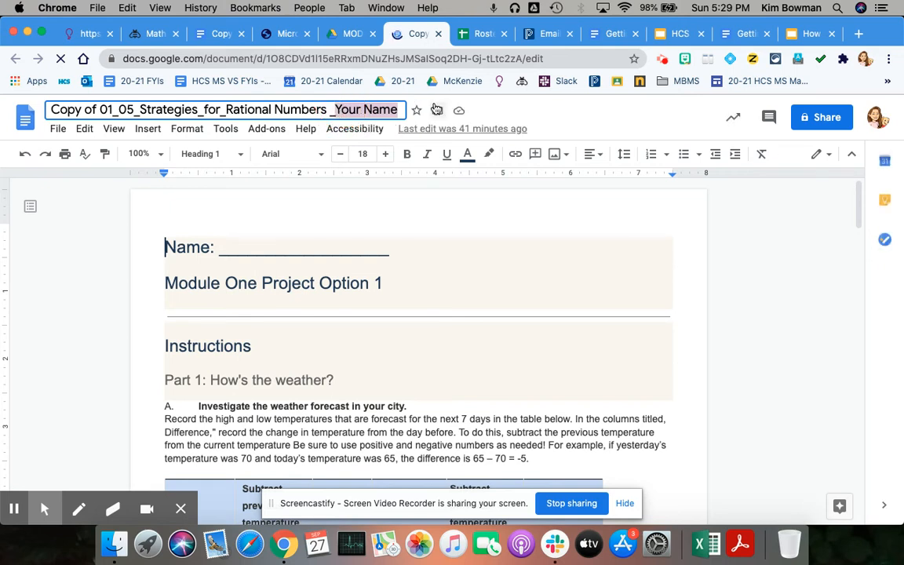
pyautogui.press('BackSpace')
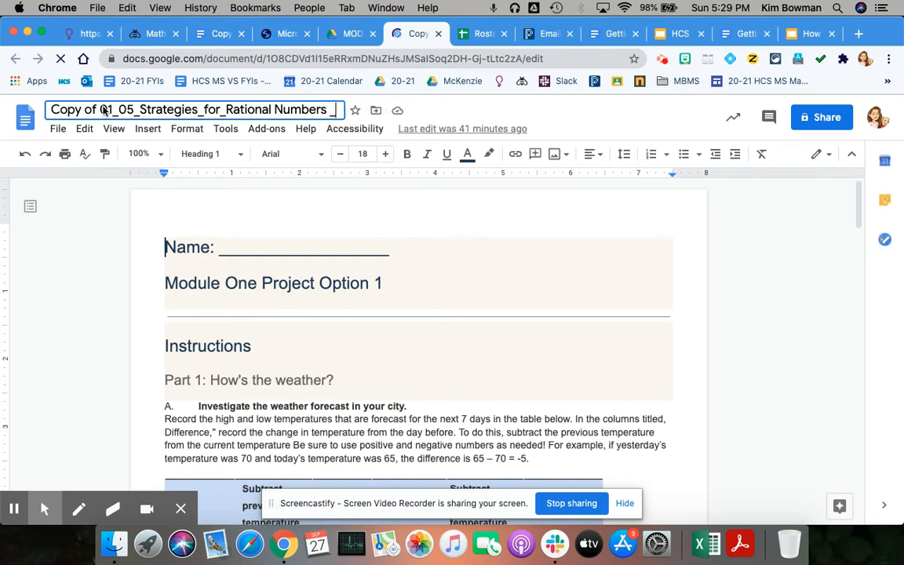
pyautogui.click(52, 109)
pyautogui.press('cmd+v')
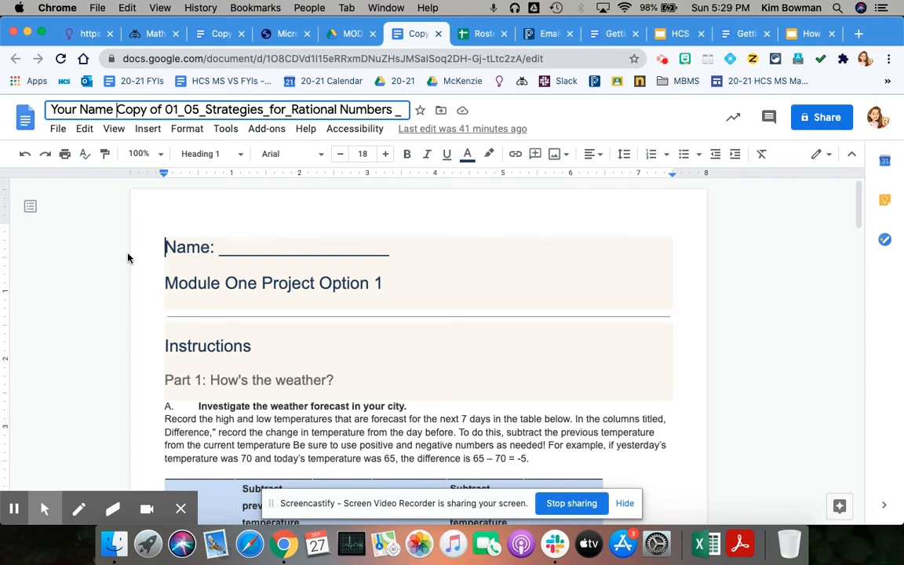
# Change the title's leading 'Your Name' to 'Last Name, First Name'.
pyautogui.click(56, 109)
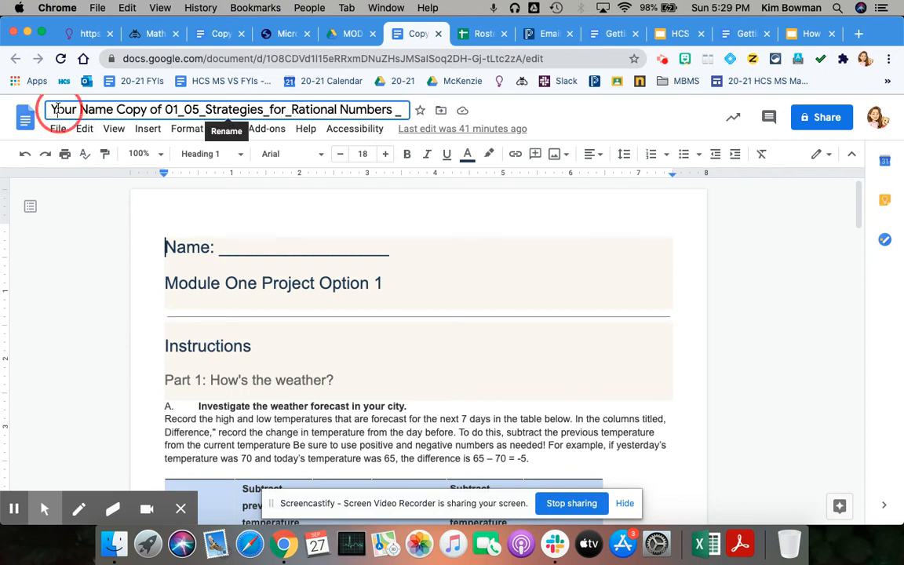
pyautogui.doubleClick(57, 110)
pyautogui.write('Last')
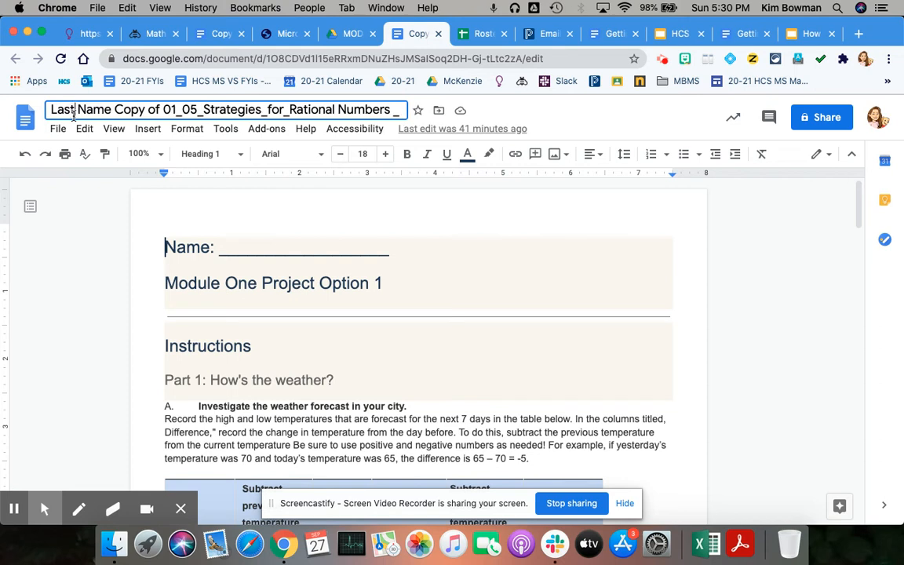
pyautogui.click(112, 114)
pyautogui.write(', ')
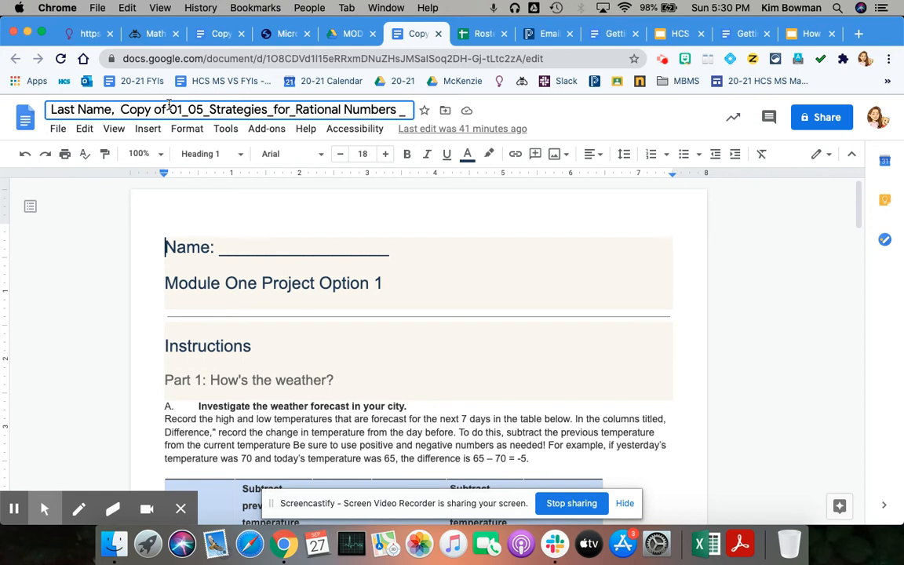
pyautogui.write('First Na')
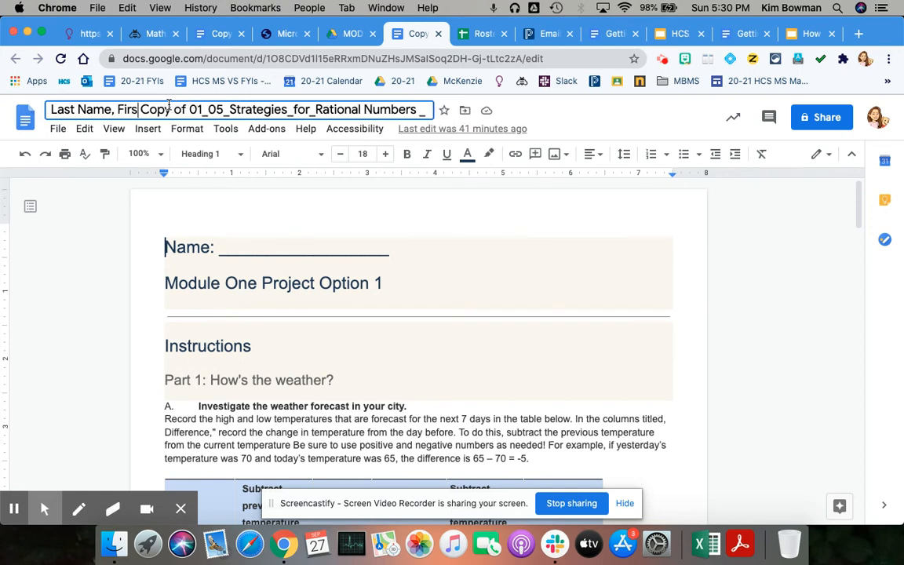
pyautogui.write('me')
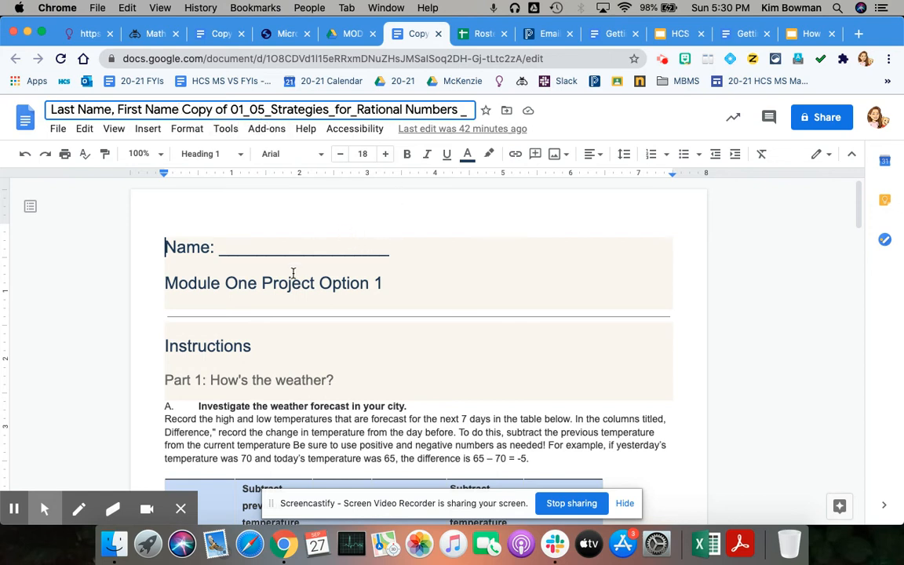
# Replace the blank underline after 'Name:' with the word 'Name'.
pyautogui.moveTo(229, 250); pyautogui.dragTo(379, 241)
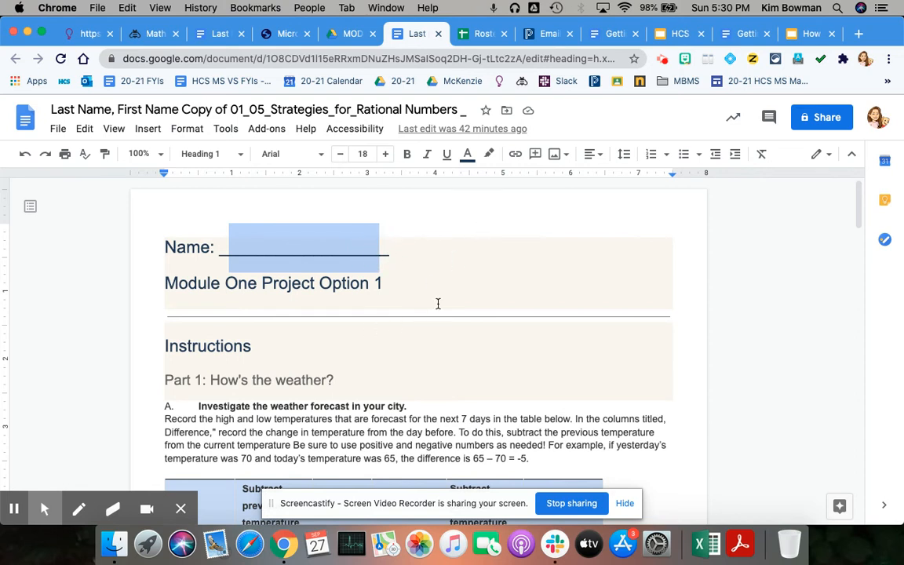
pyautogui.write('Name: _Name_')
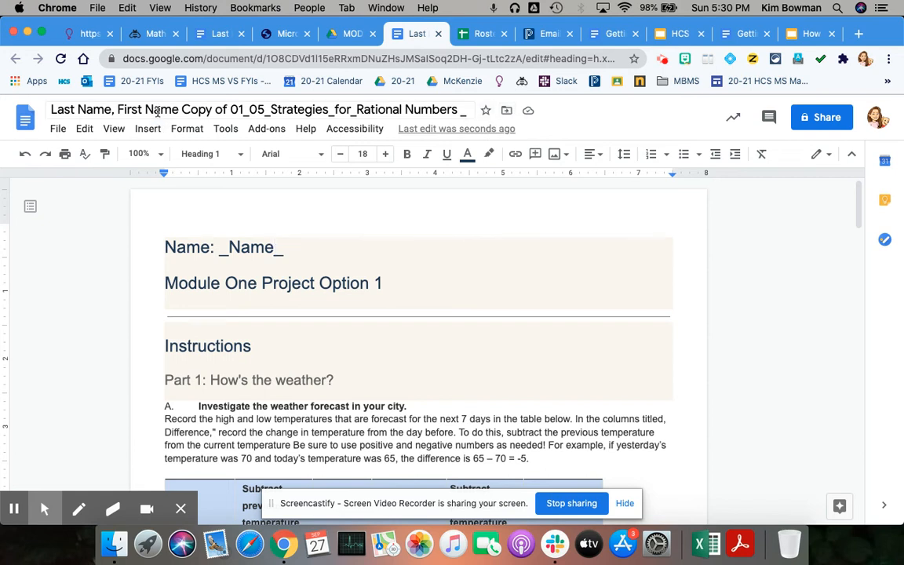
# Move the document from MODULE 1 into ***HCS Virtual > Math, accepting the access change.
pyautogui.click(506, 111)
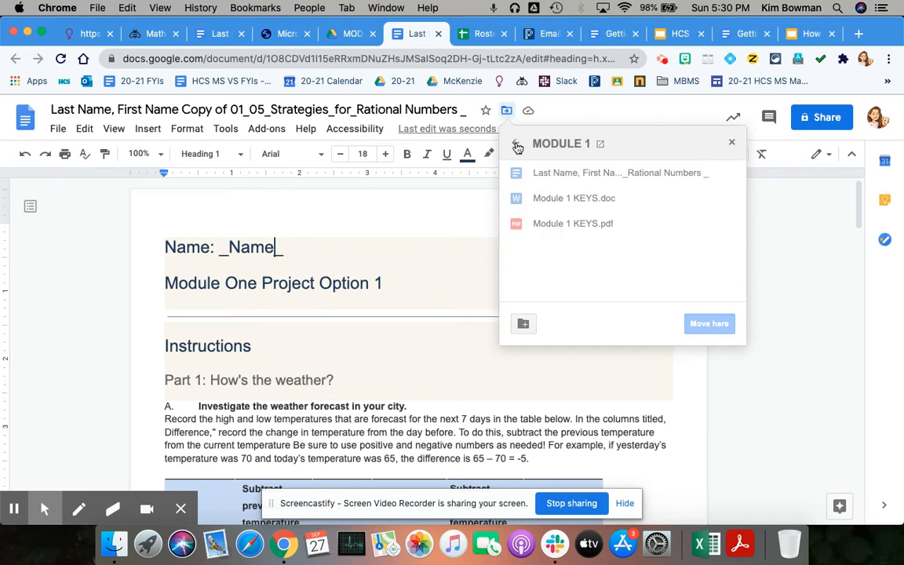
pyautogui.click(516, 147)
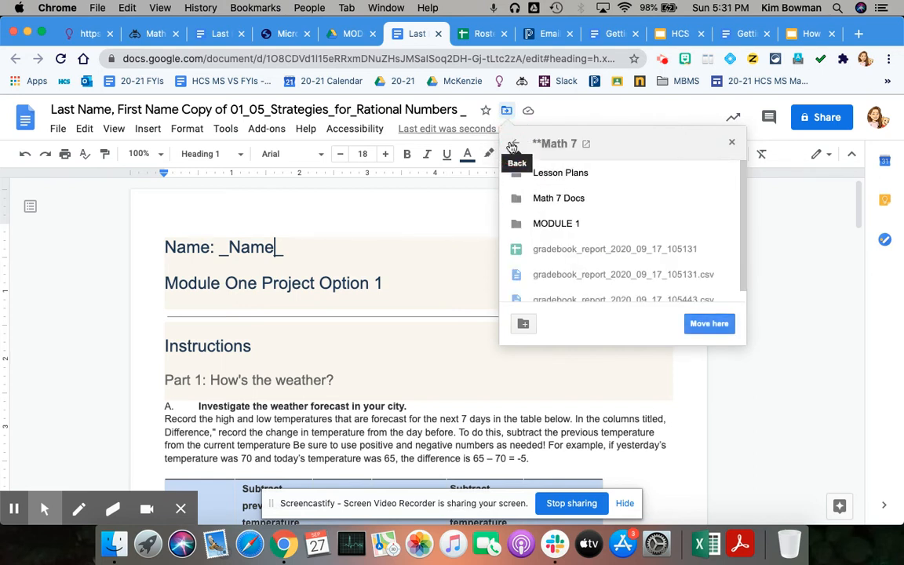
pyautogui.click(515, 144)
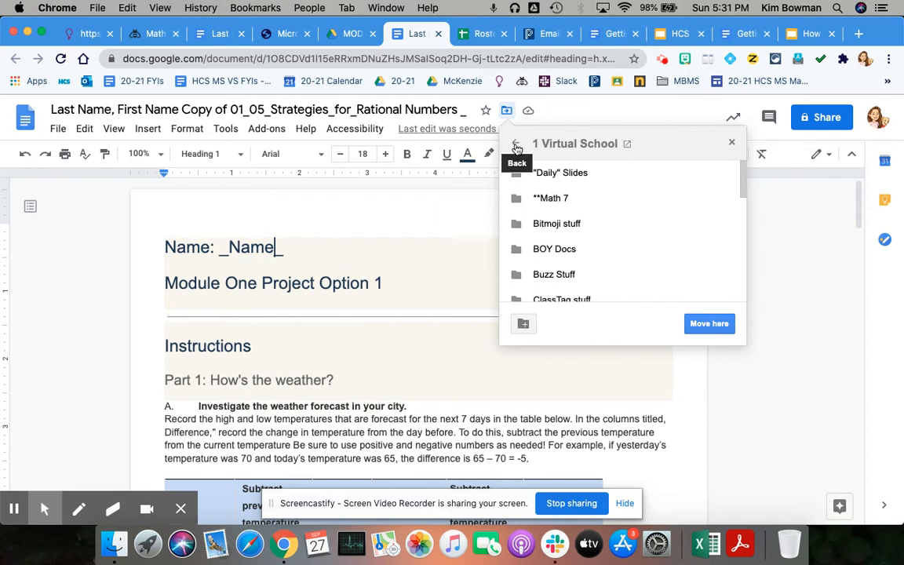
pyautogui.click(517, 145)
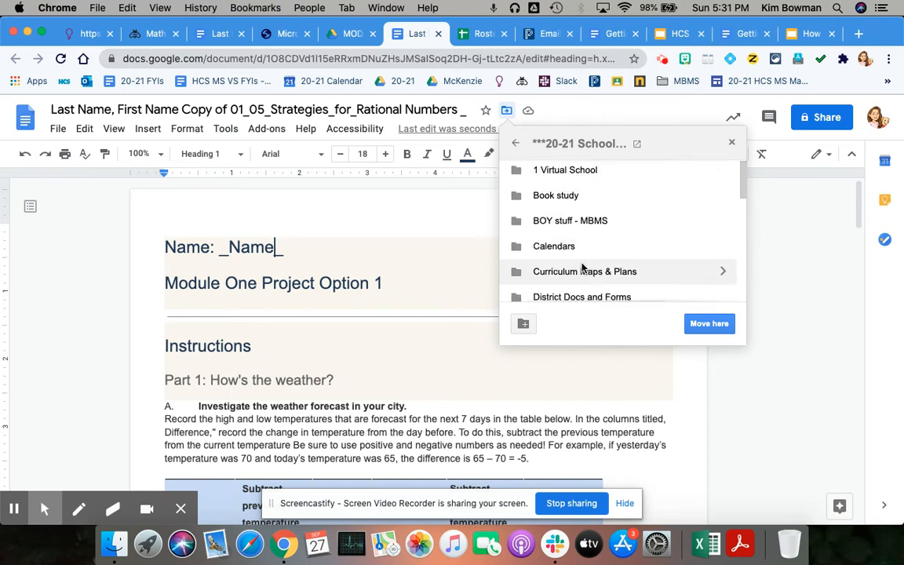
pyautogui.scroll(-5, 581, 266)
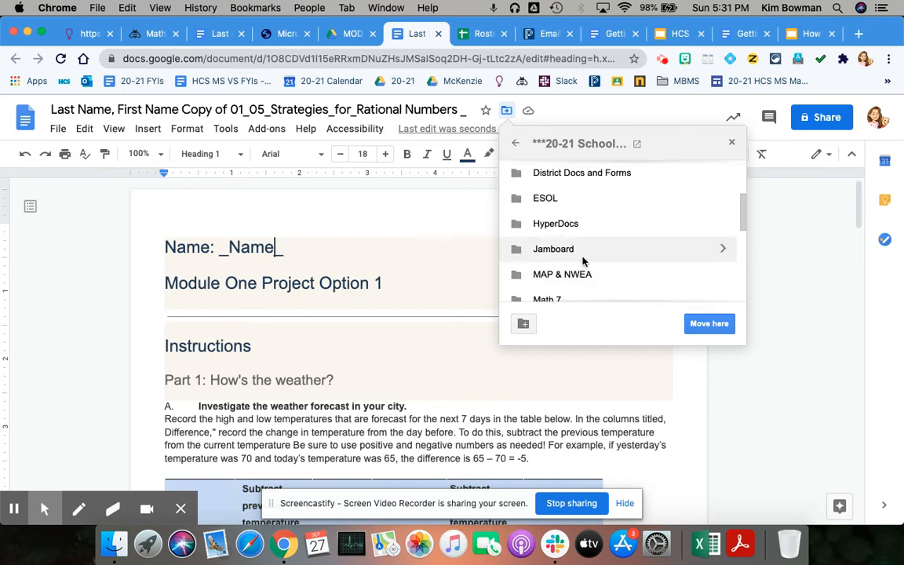
pyautogui.click(515, 144)
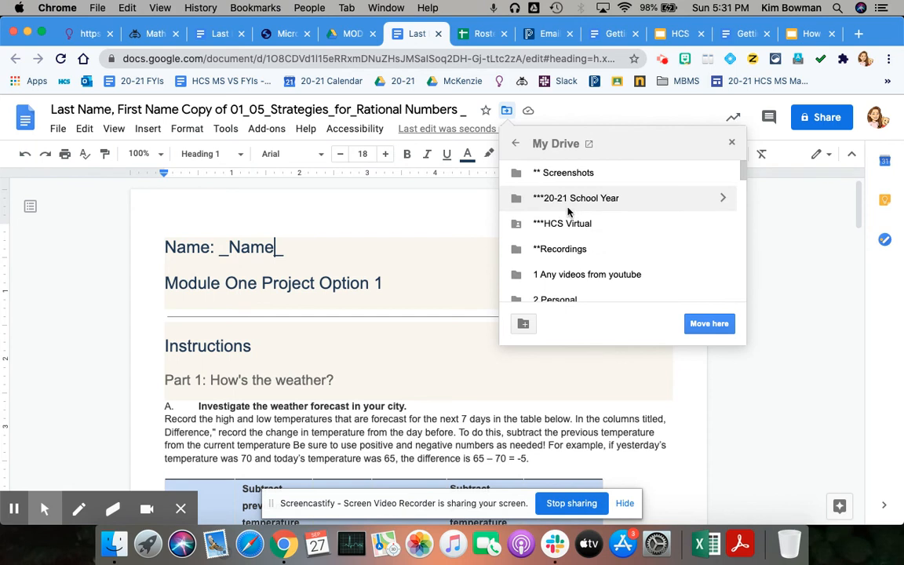
pyautogui.click(724, 225)
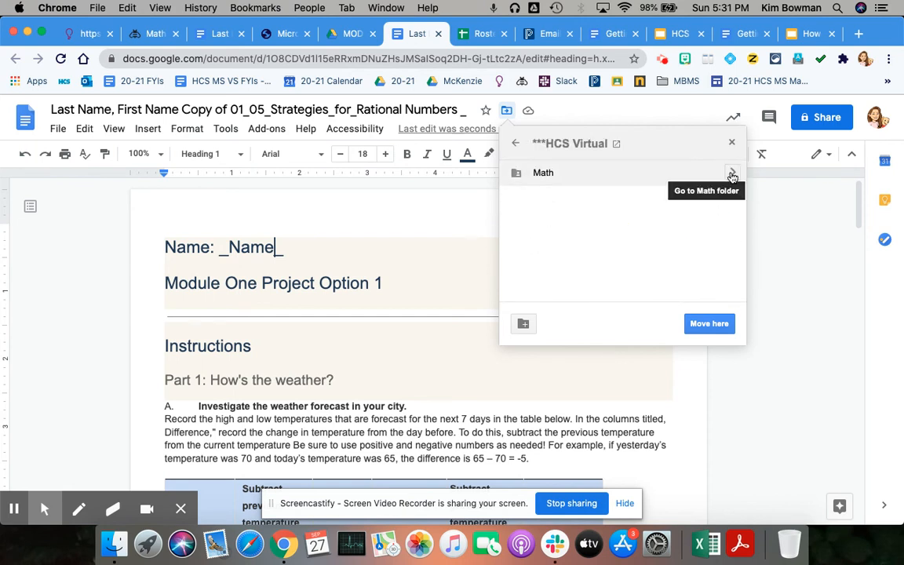
pyautogui.click(728, 173)
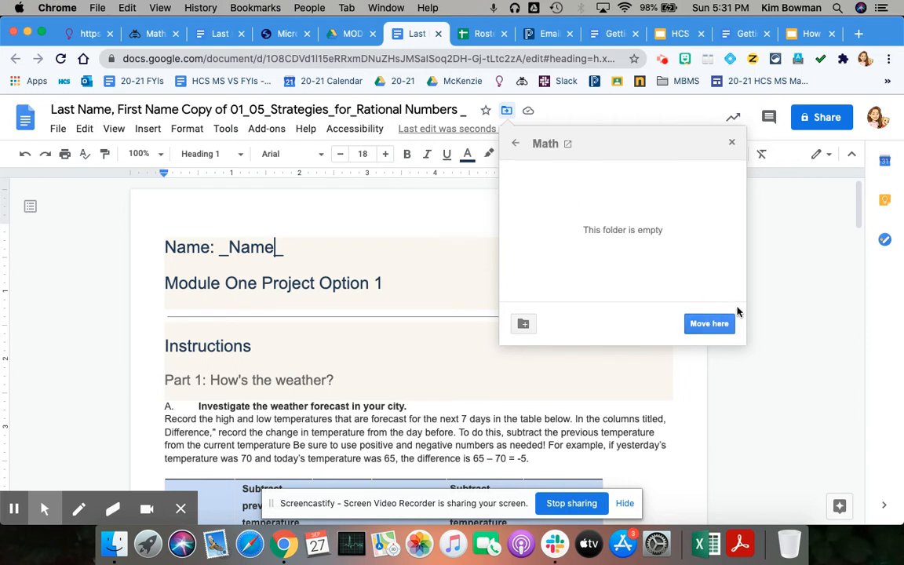
pyautogui.click(712, 323)
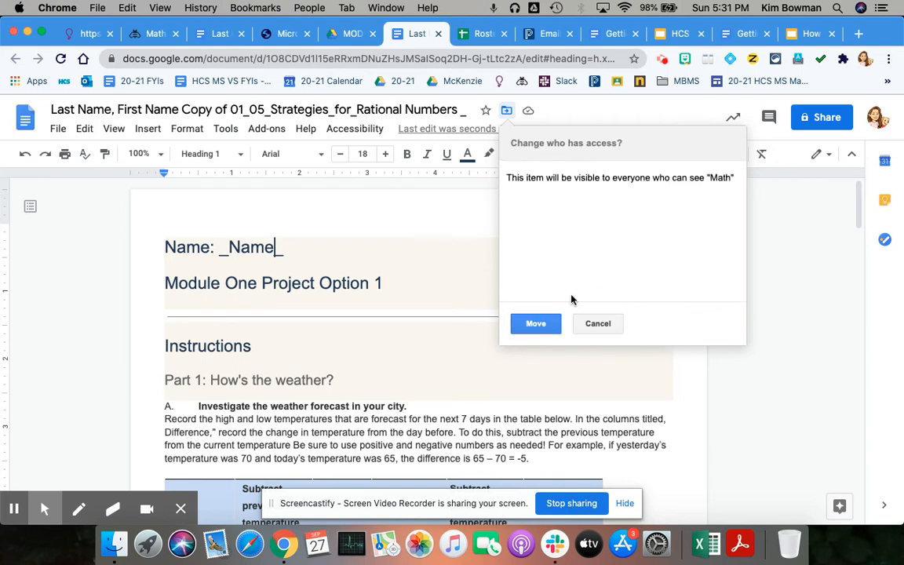
pyautogui.click(533, 324)
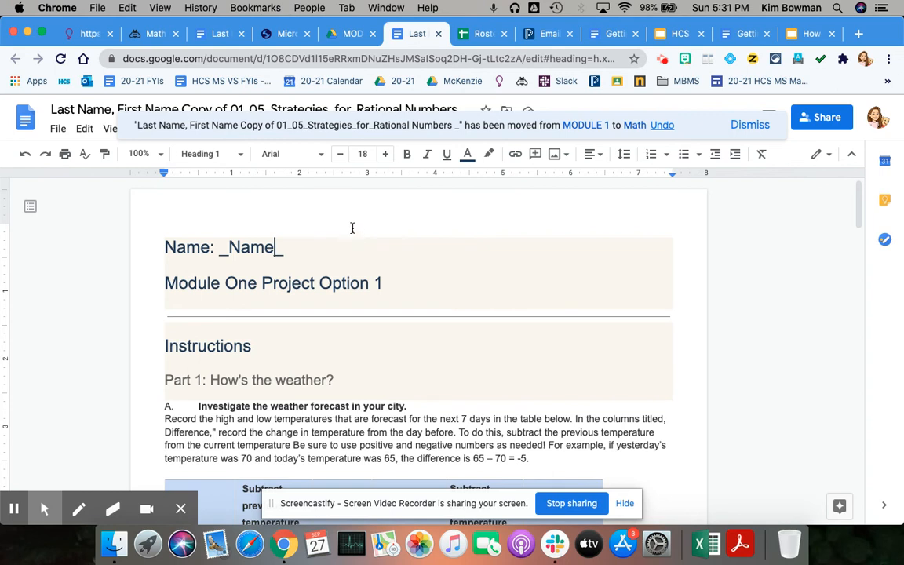
pyautogui.doubleClick(798, 244)
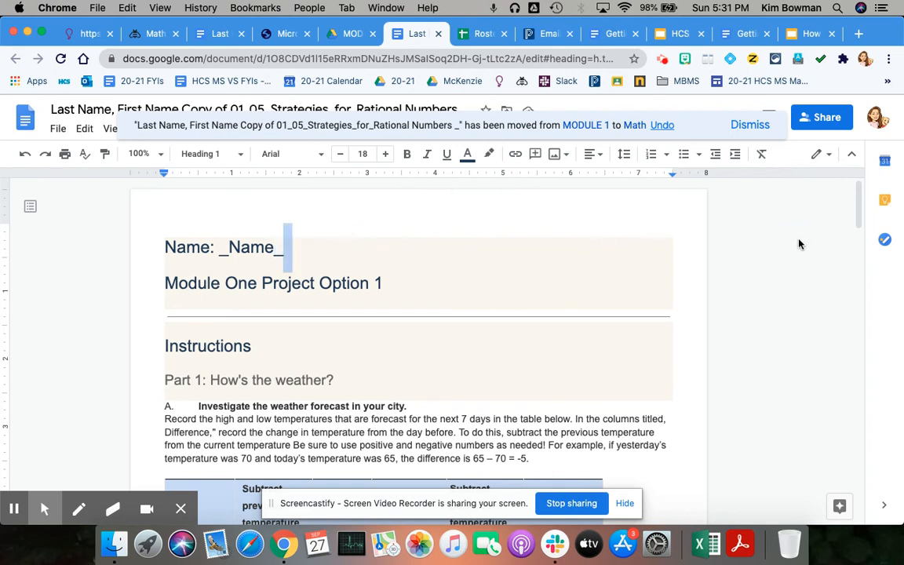
pyautogui.click(56, 128)
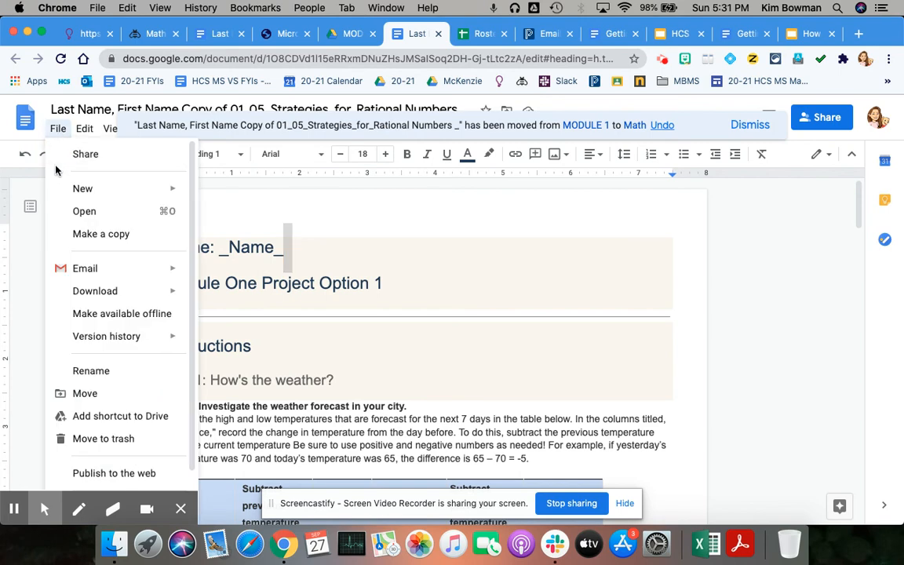
pyautogui.click(99, 155)
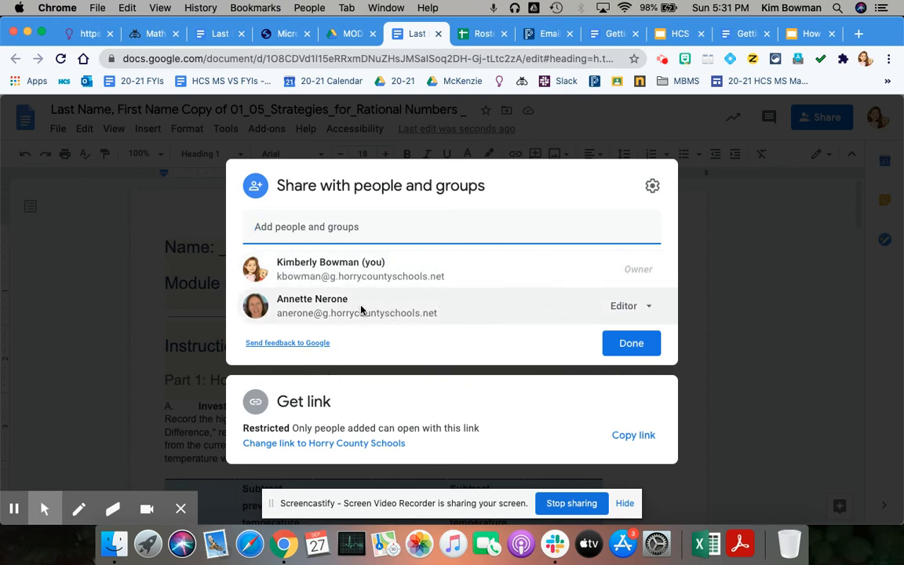
pyautogui.moveTo(500, 268)
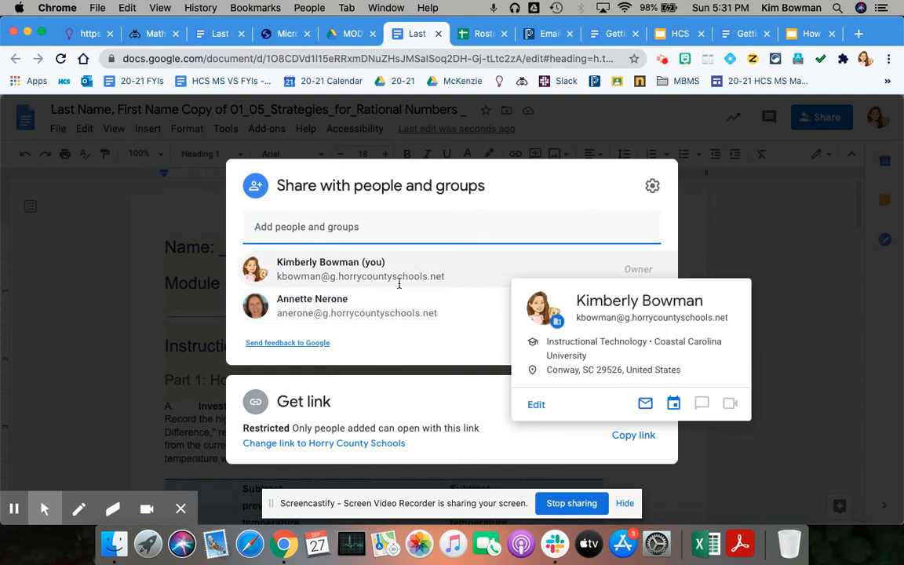
pyautogui.moveTo(394, 306)
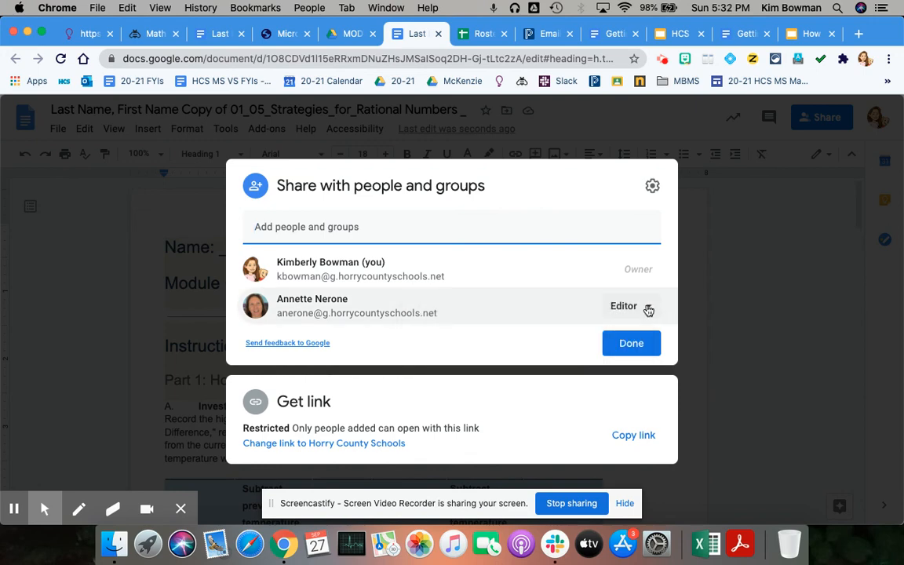
pyautogui.click(636, 346)
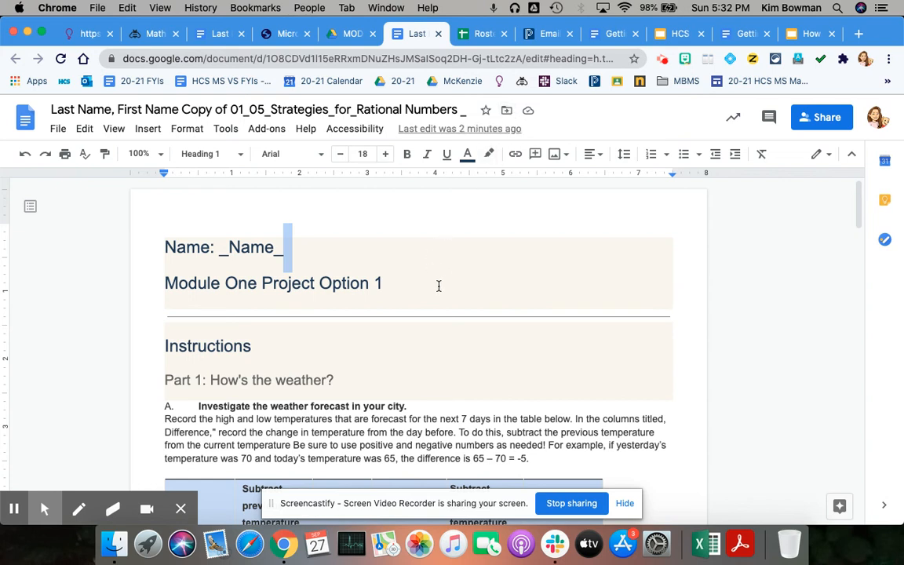
pyautogui.scroll(-2, 397, 324)
pyautogui.scroll(-3, 396, 323)
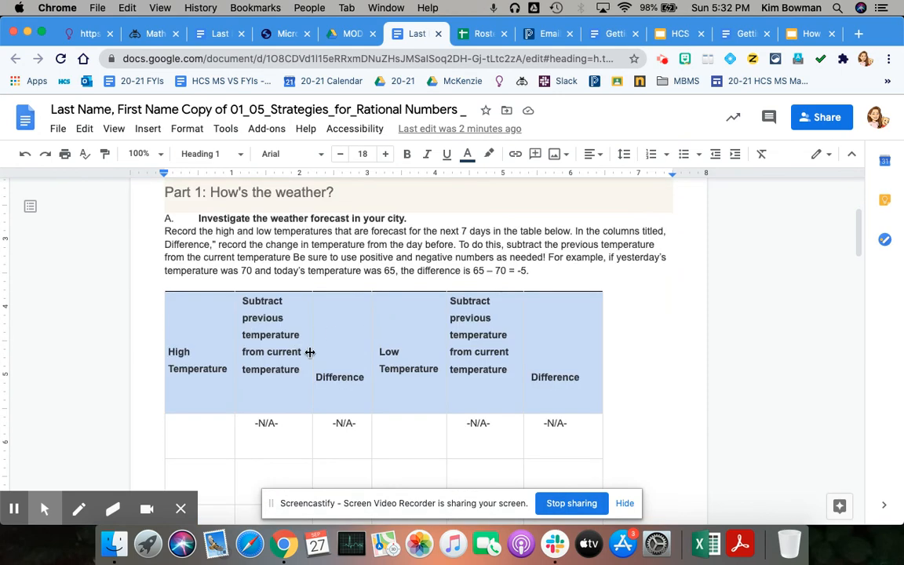
pyautogui.scroll(-1, 524, 375)
pyautogui.scroll(-1, 525, 375)
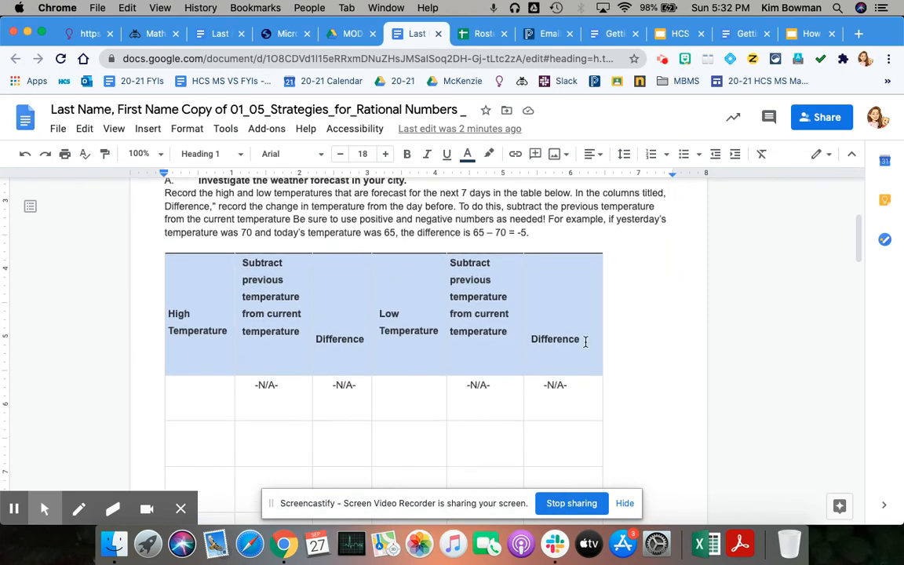
pyautogui.scroll(-1, 379, 329)
pyautogui.scroll(-3, 374, 331)
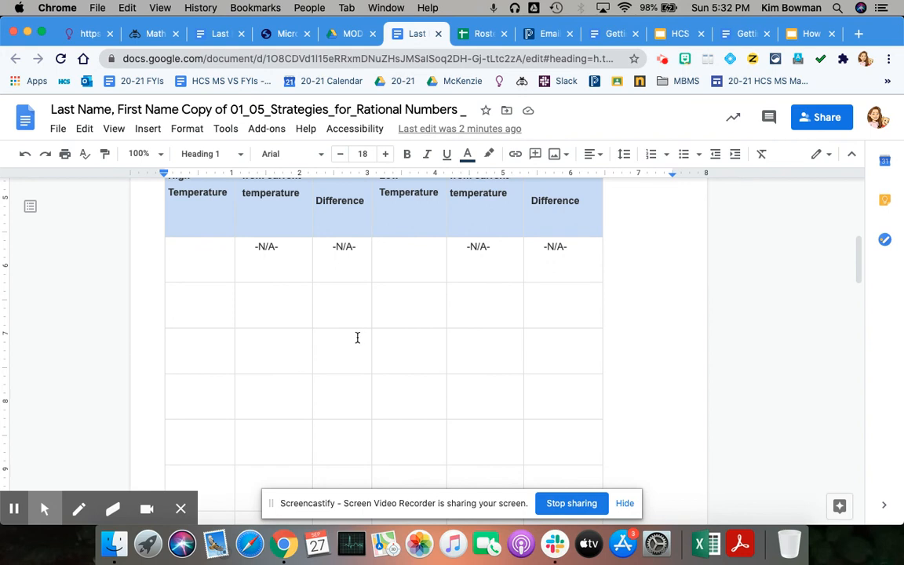
pyautogui.scroll(3, 470, 339)
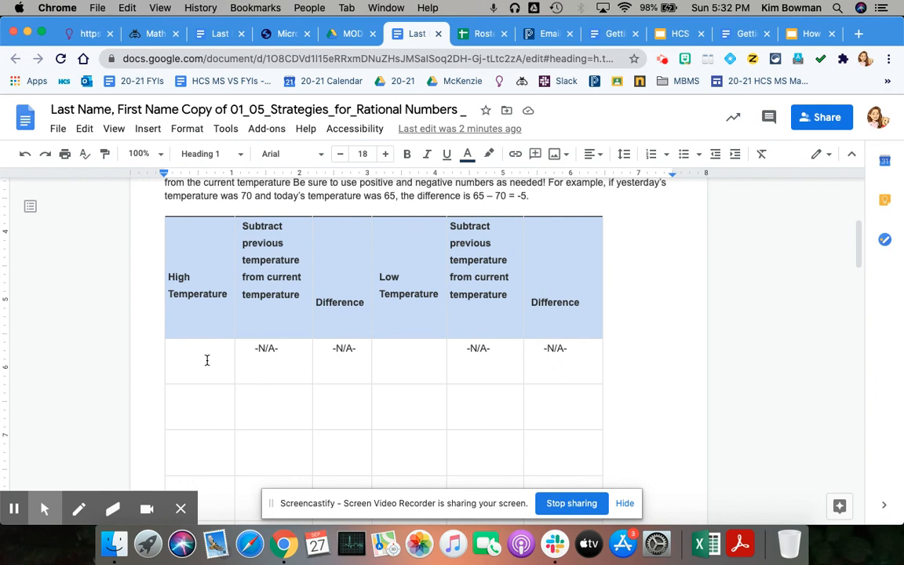
pyautogui.scroll(3, 209, 362)
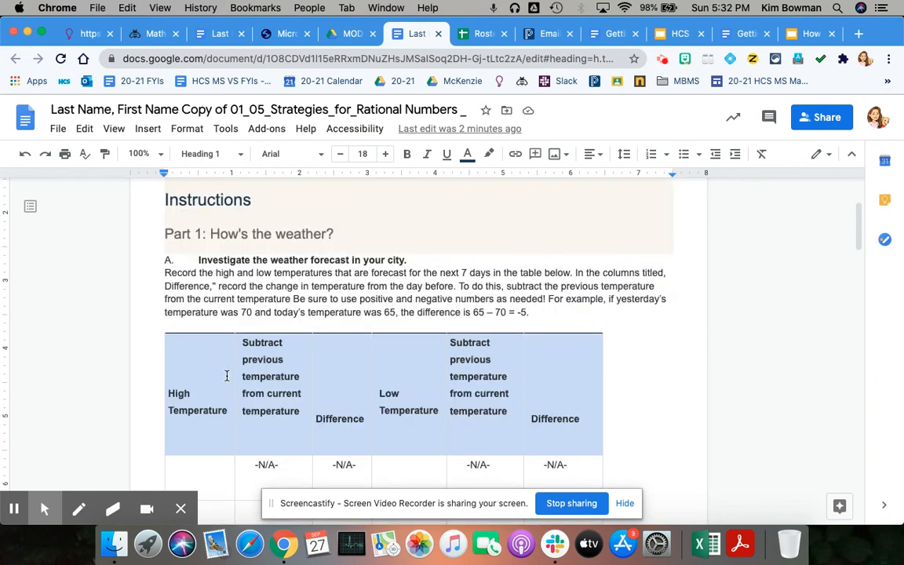